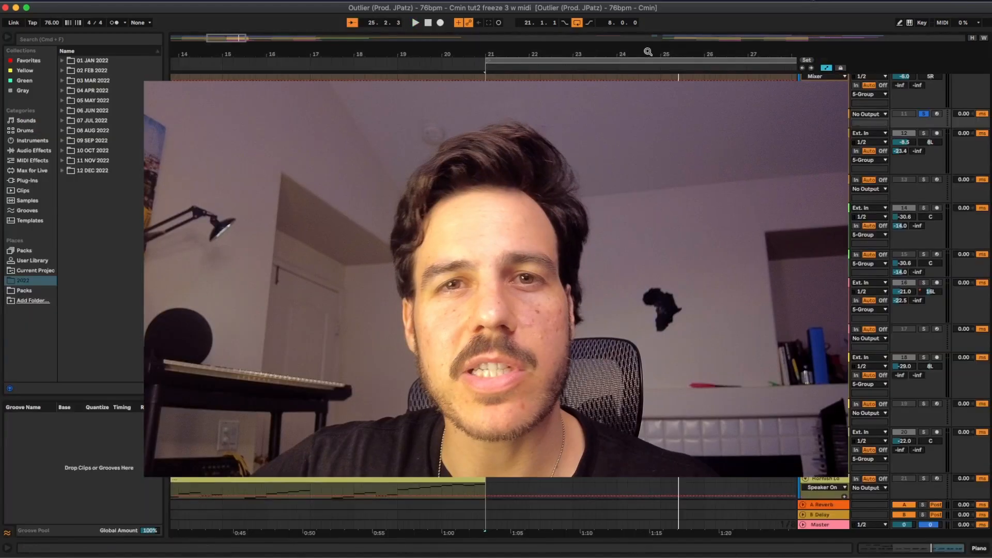
Step: Solo the Piano2 track together with Piano and play its MIDI clip from the clip's bar 5
left_click_drag(648, 58, 515, 54)
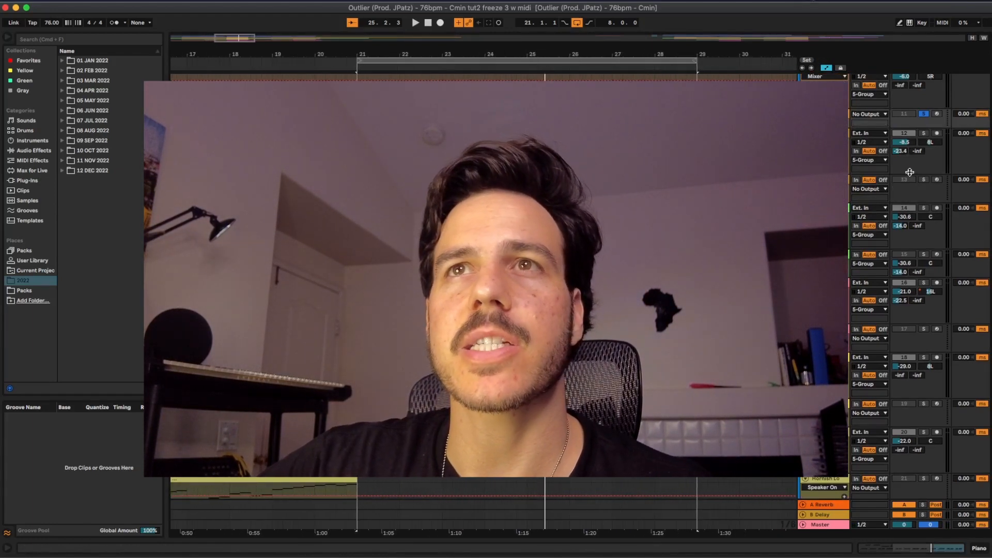
left_click(924, 134, "super")
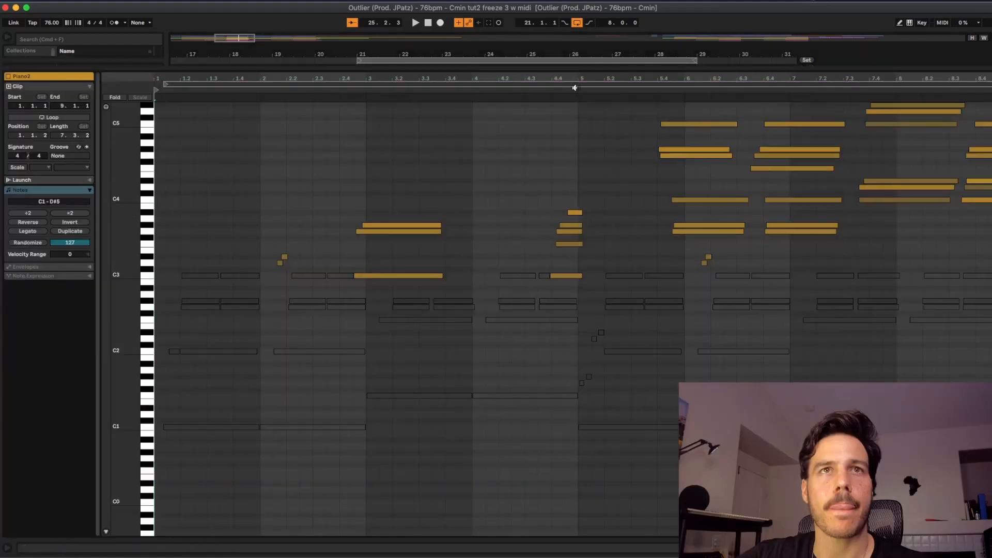
left_click(578, 88)
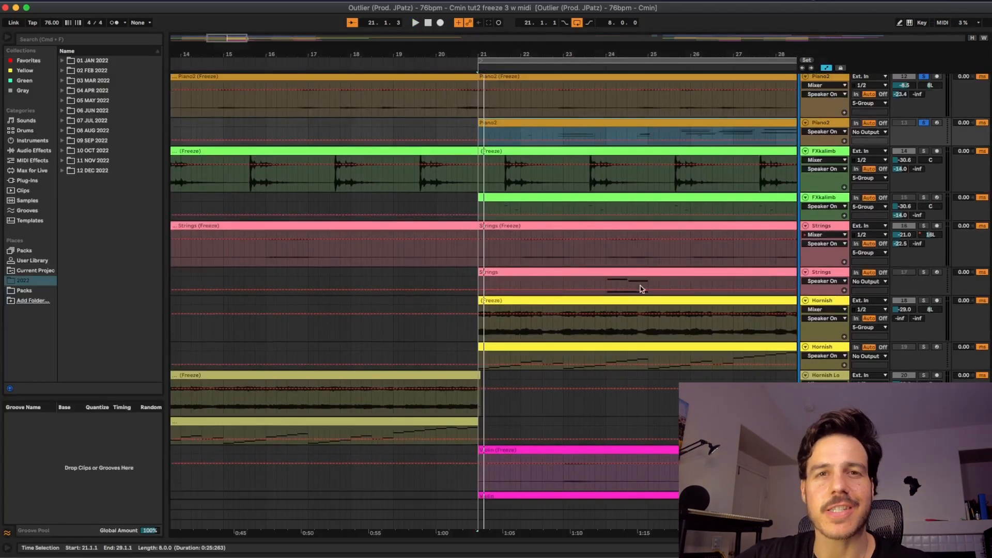
Step: Solo both FXkalimb tracks and open the MIDI clip starting at bar 21, with the note editor below the arrangement
scroll(641, 288, "up", 2)
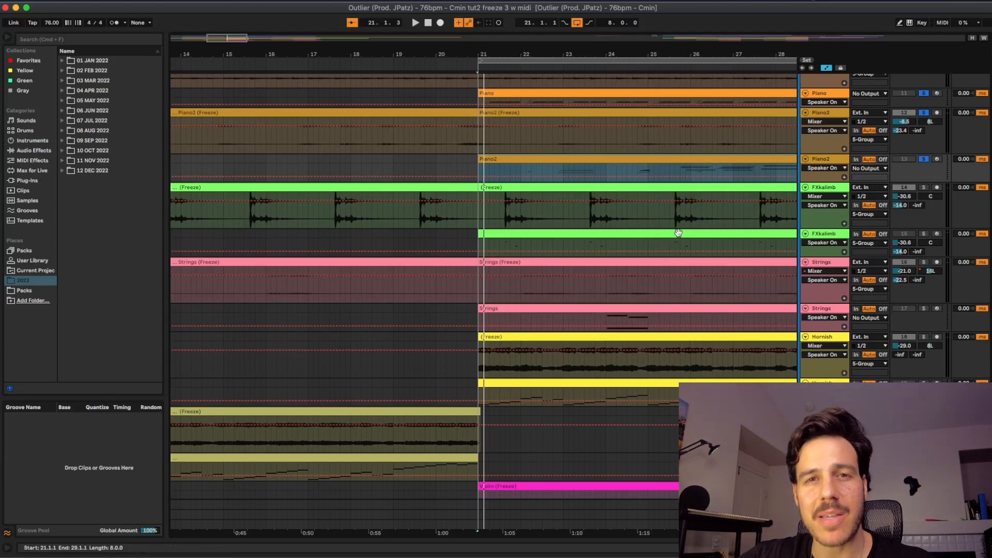
left_click_drag(673, 56, 495, 42)
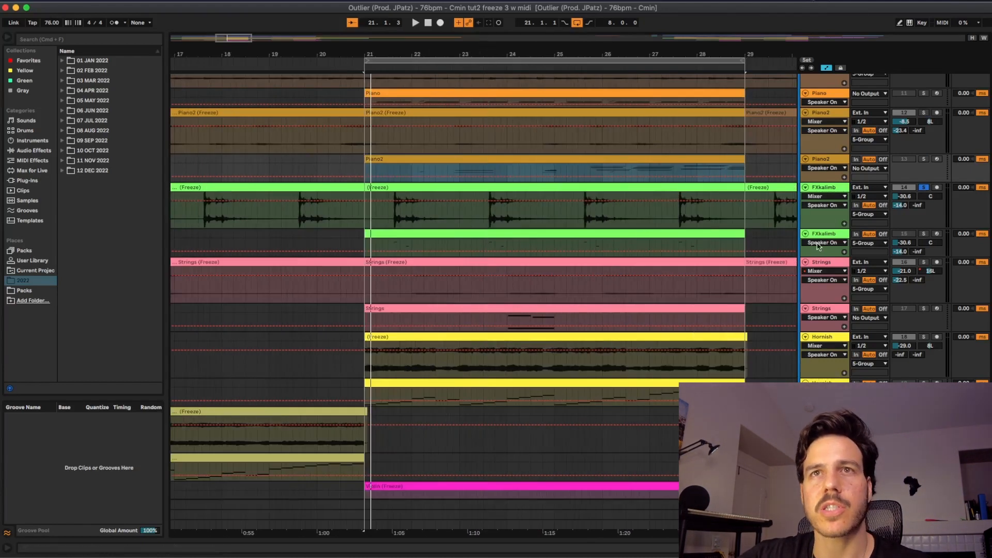
left_click(824, 236)
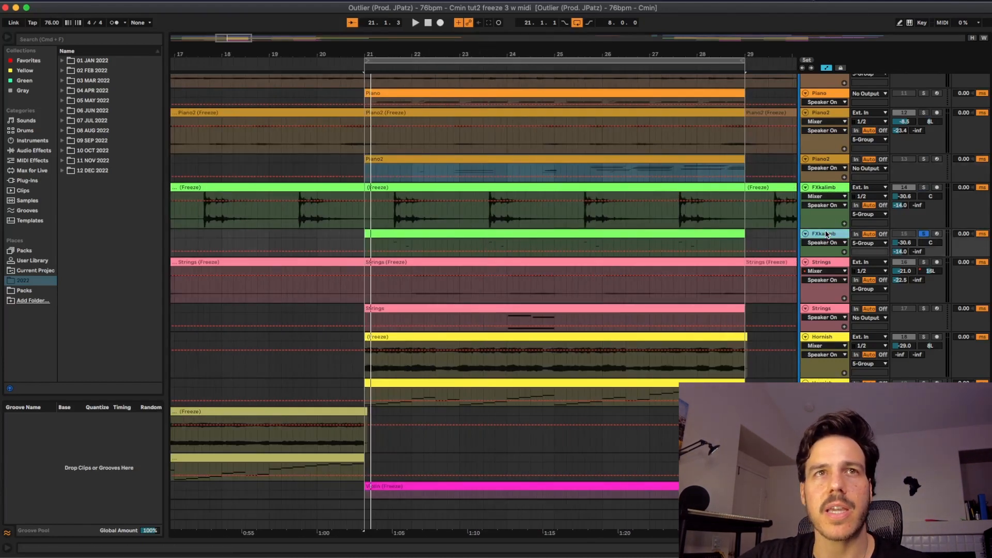
double_click(515, 233)
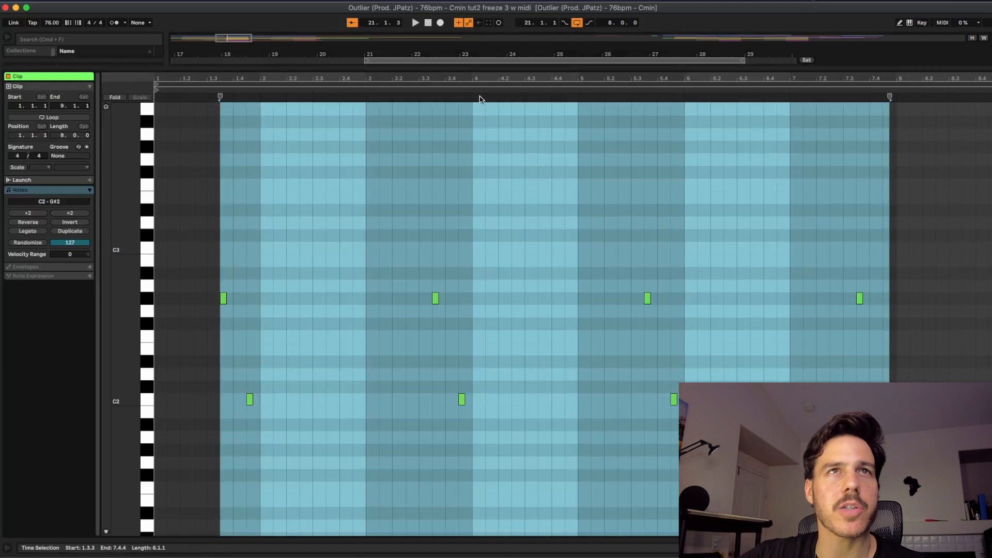
left_click_drag(499, 73, 518, 221)
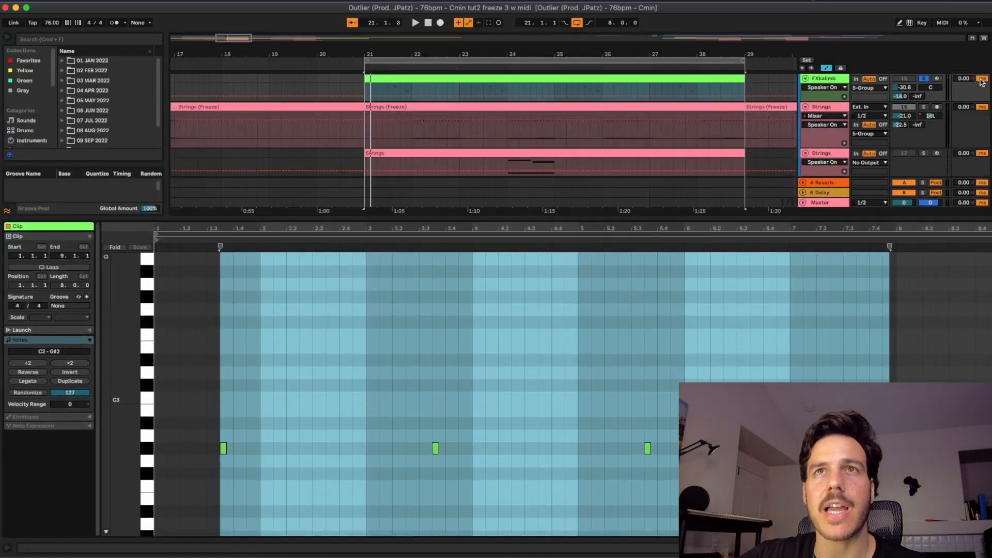
Step: Play the FXkalimb pattern, examine the pitch-bend curve of the G#2 note at 3.3.3, and close the clip editor
scroll(927, 91, "up", 1)
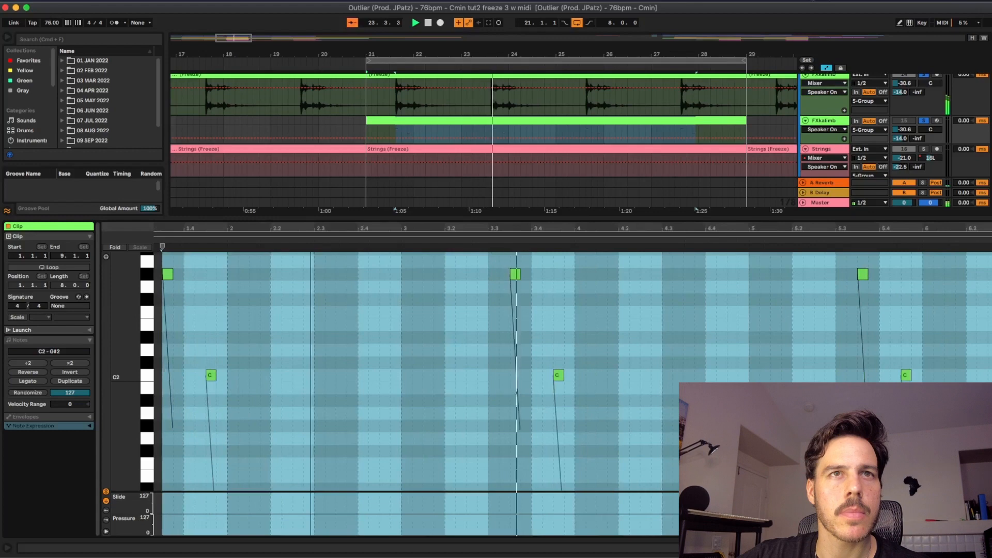
left_click_drag(341, 227, 341, 222)
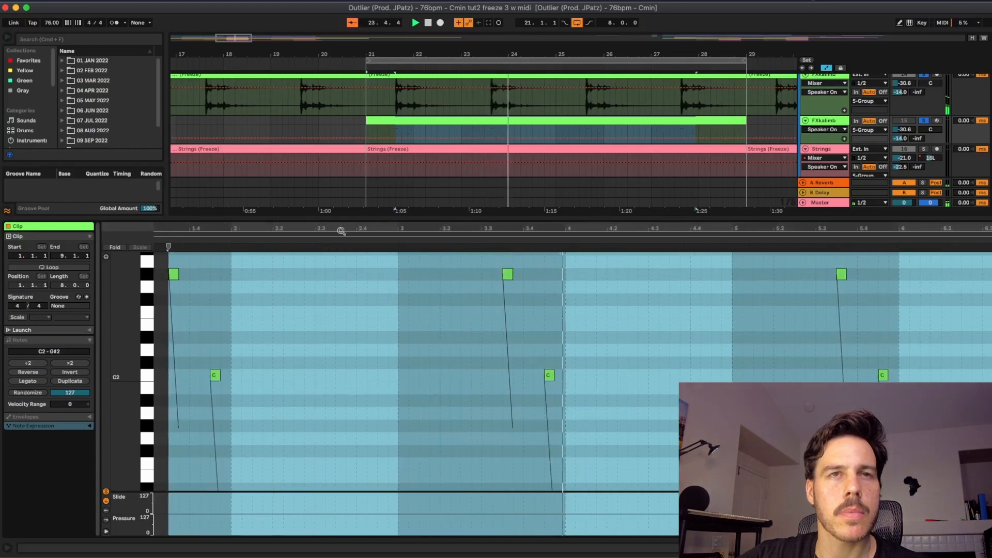
scroll(497, 319, "down", 2)
scroll(503, 326, "up", 3)
left_click(514, 440)
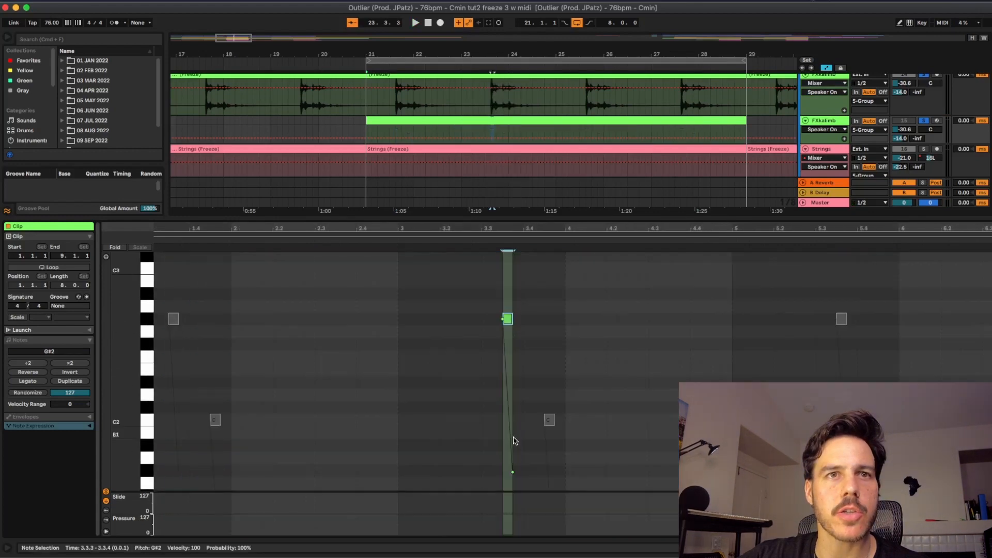
scroll(542, 338, "down", 3)
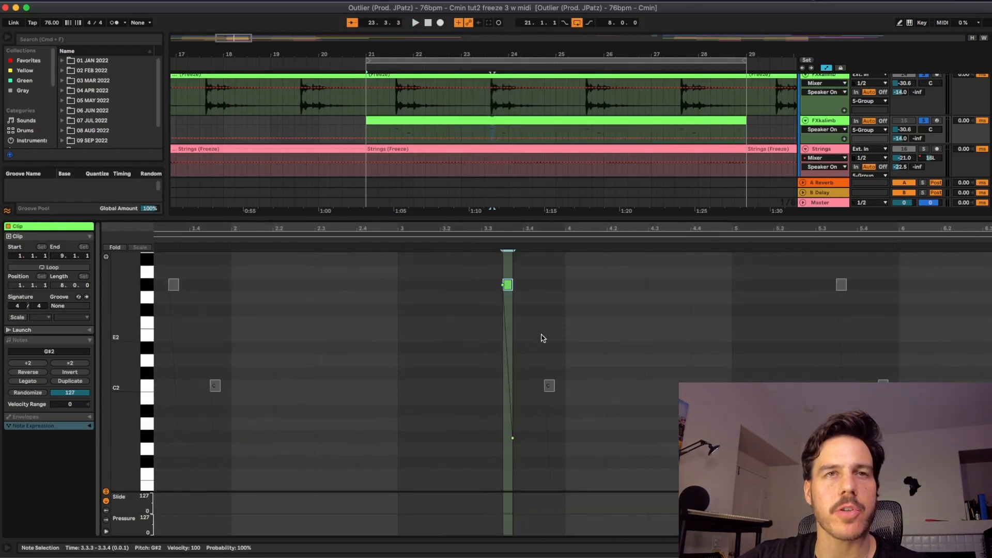
double_click(564, 216)
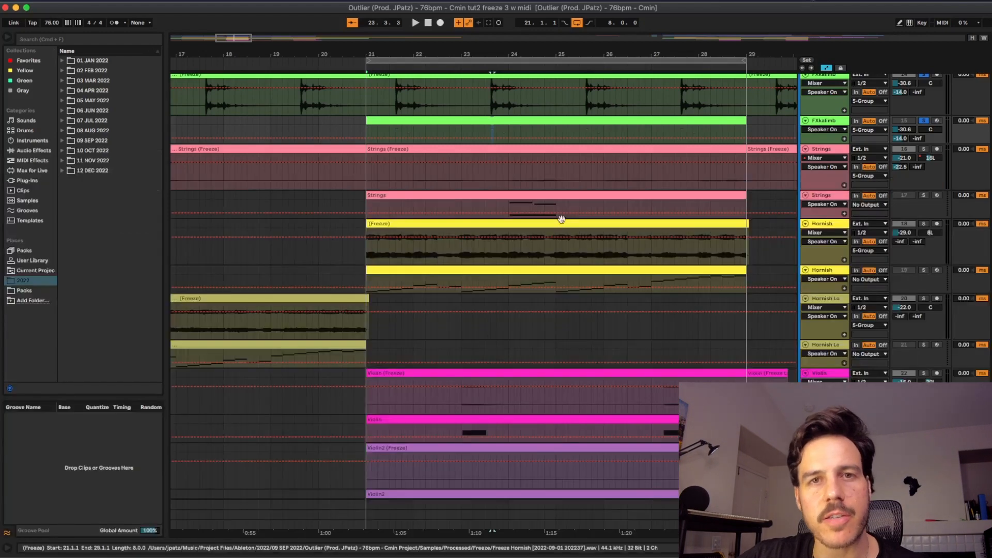
Step: Solo both Strings tracks, open the MIDI clip starting at bar 21, and play its notes
scroll(602, 168, "up", 2)
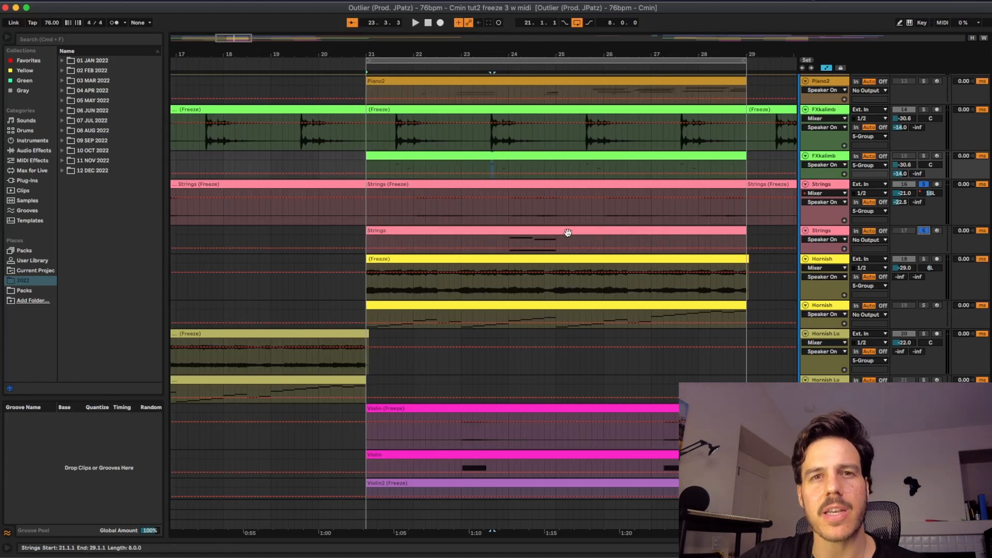
double_click(508, 241)
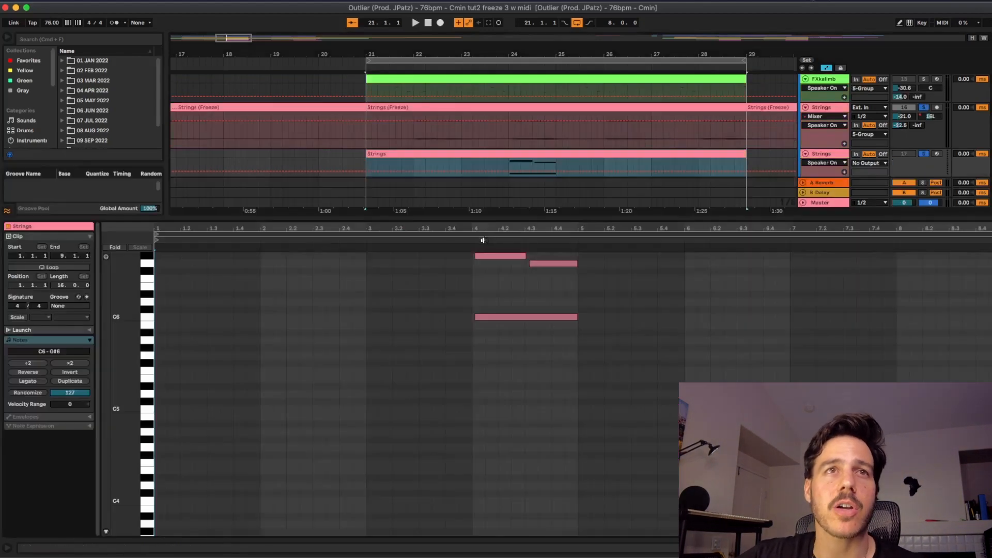
key("space")
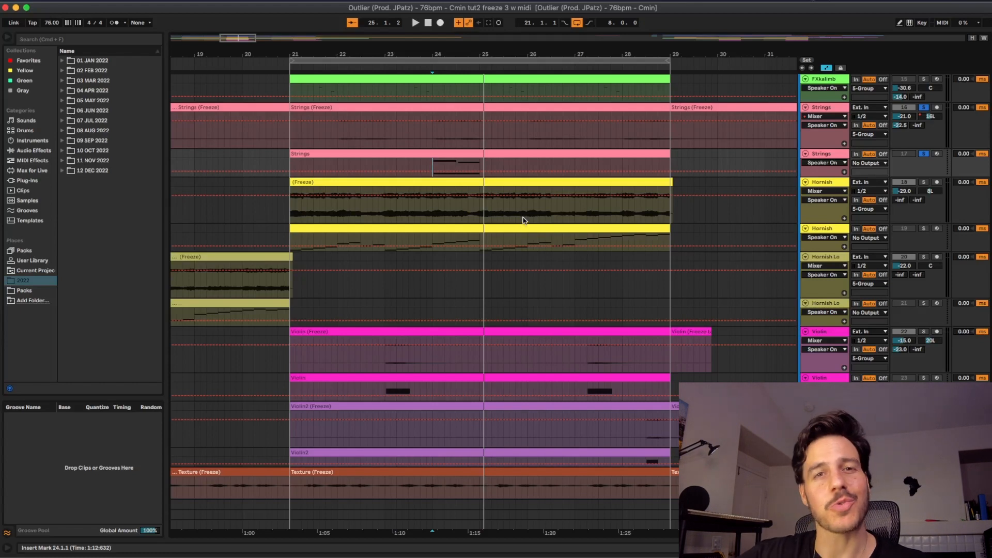
Step: Highlight 21.1.3 to 21.3.3 in the frozen FXkalimb clip and the whole of bar 22 in the frozen Strings clip
scroll(527, 218, "down", 1)
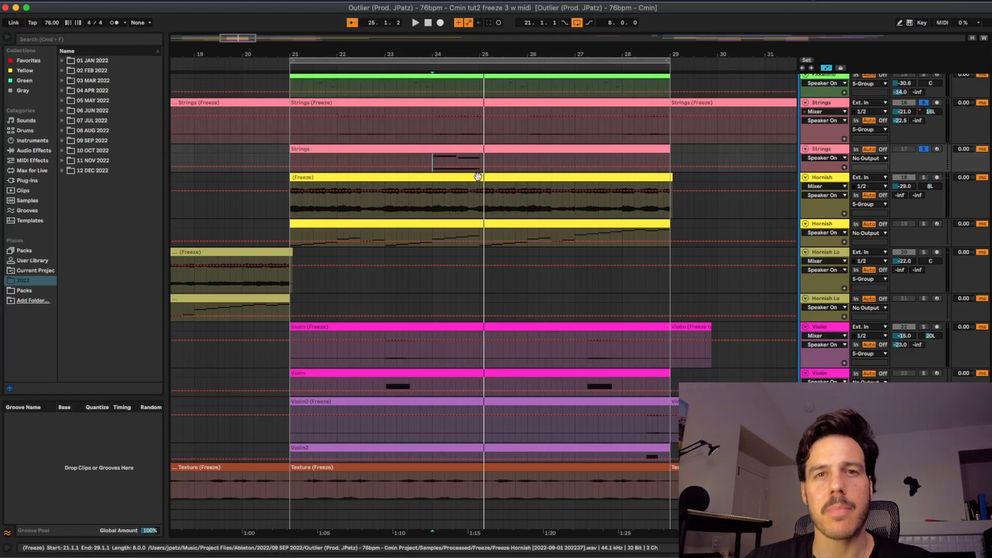
scroll(479, 186, "up", 5)
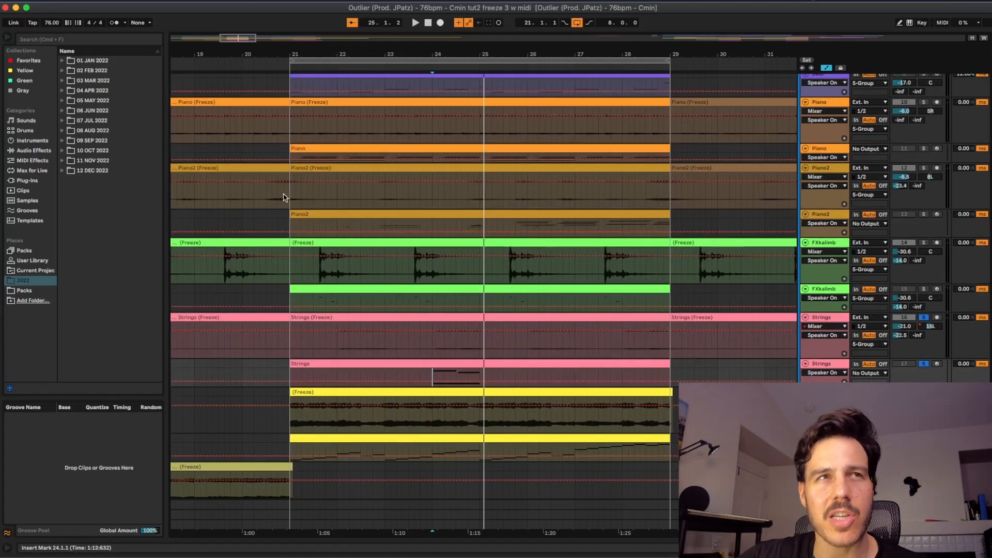
scroll(283, 196, "up", 2)
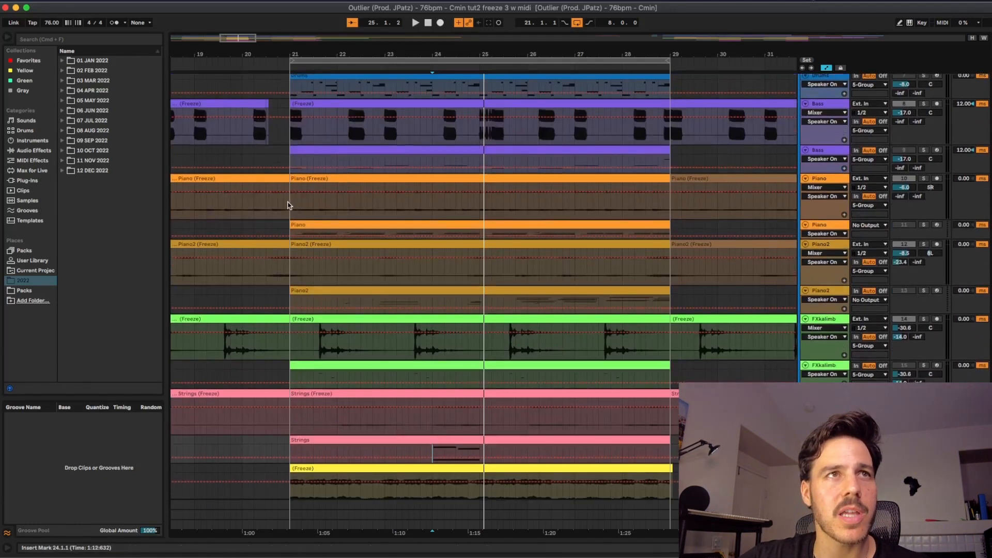
left_click_drag(288, 206, 319, 208)
left_click_drag(287, 348, 318, 348)
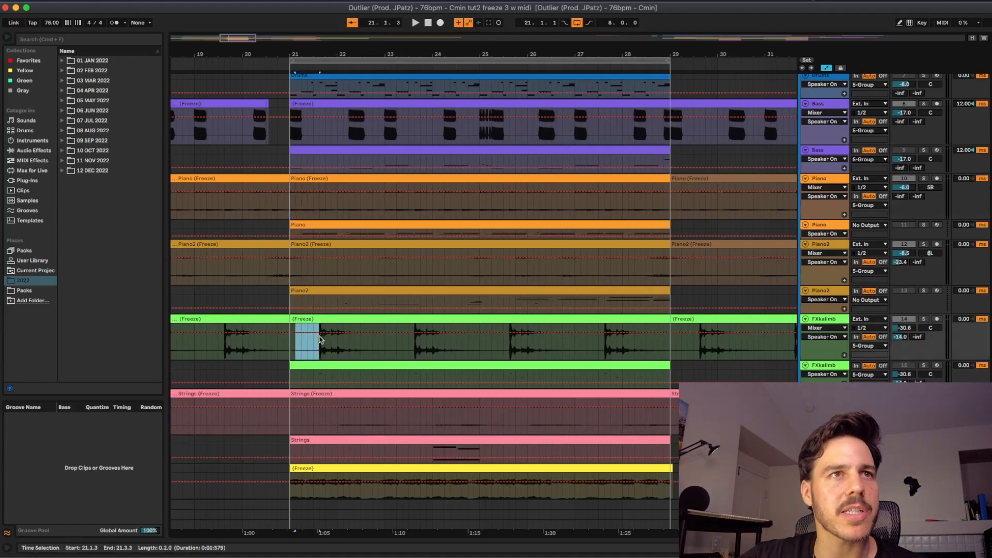
scroll(354, 348, "down", 5)
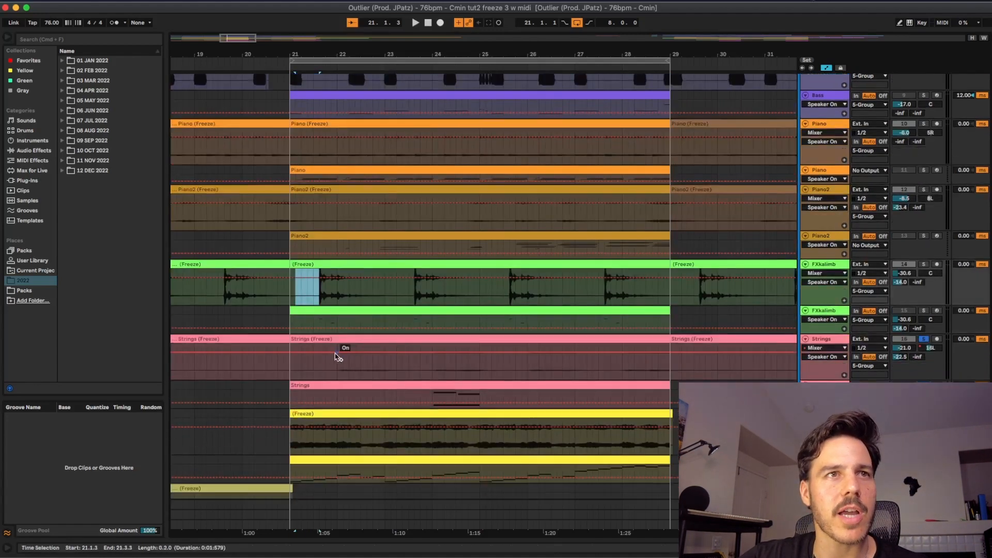
left_click_drag(337, 367, 382, 342)
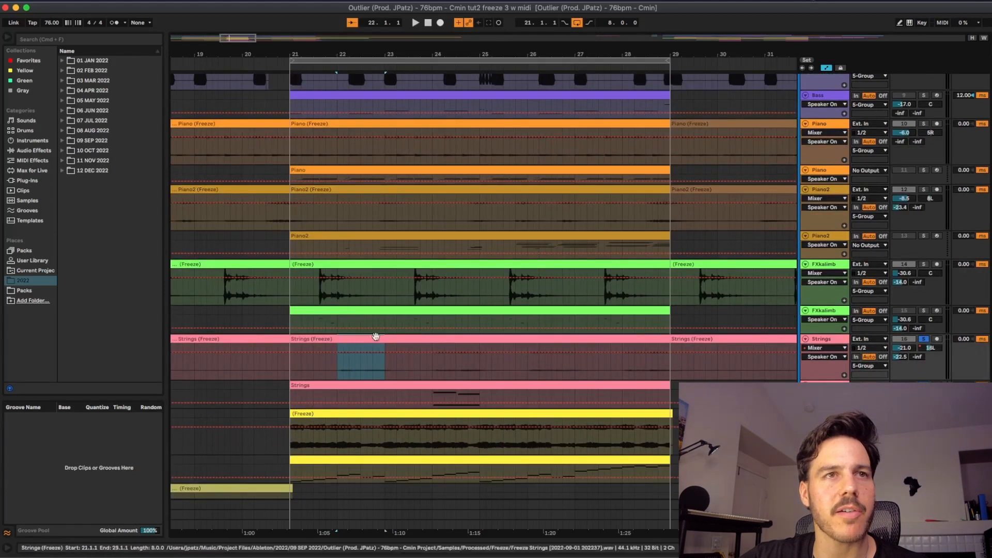
Step: Solo both Hornish tracks, open the MIDI clip starting at bar 21, and play its rising note line
scroll(498, 337, "down", 6)
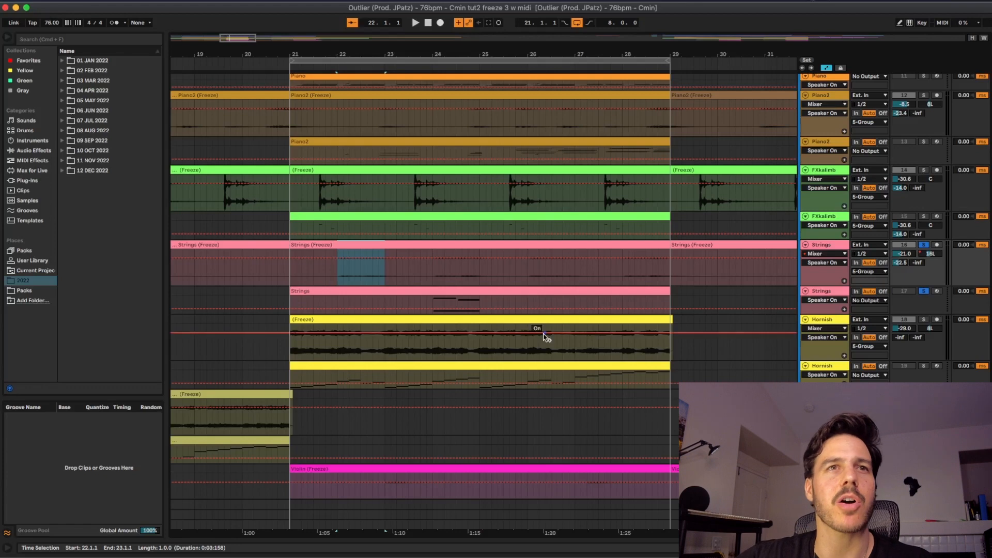
scroll(860, 305, "down", 1)
scroll(878, 312, "down", 3)
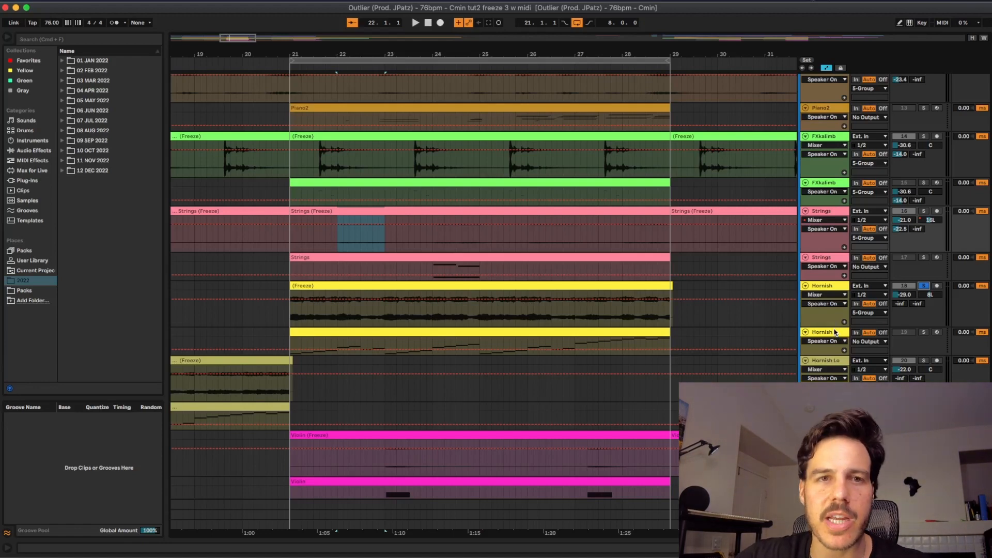
double_click(835, 332)
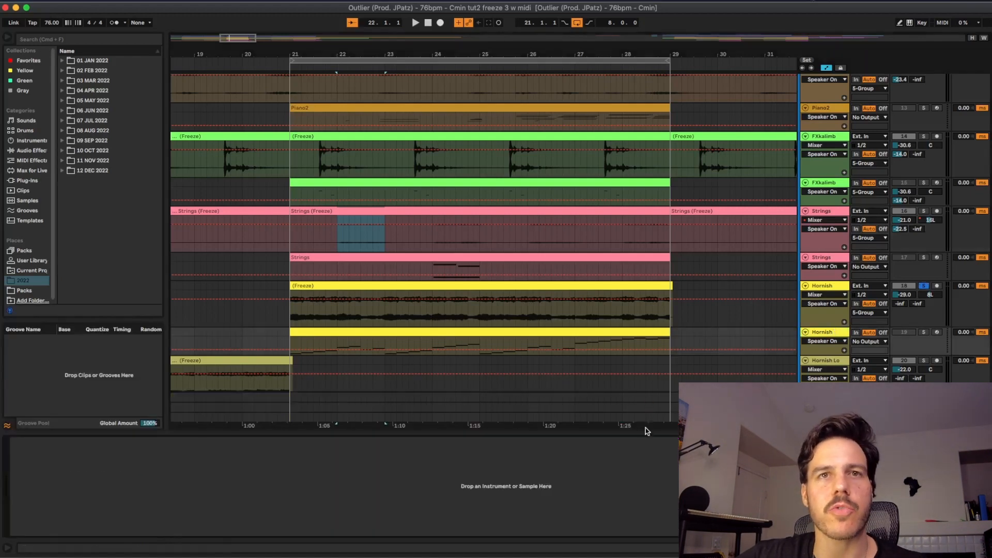
left_click(645, 433)
double_click(601, 340)
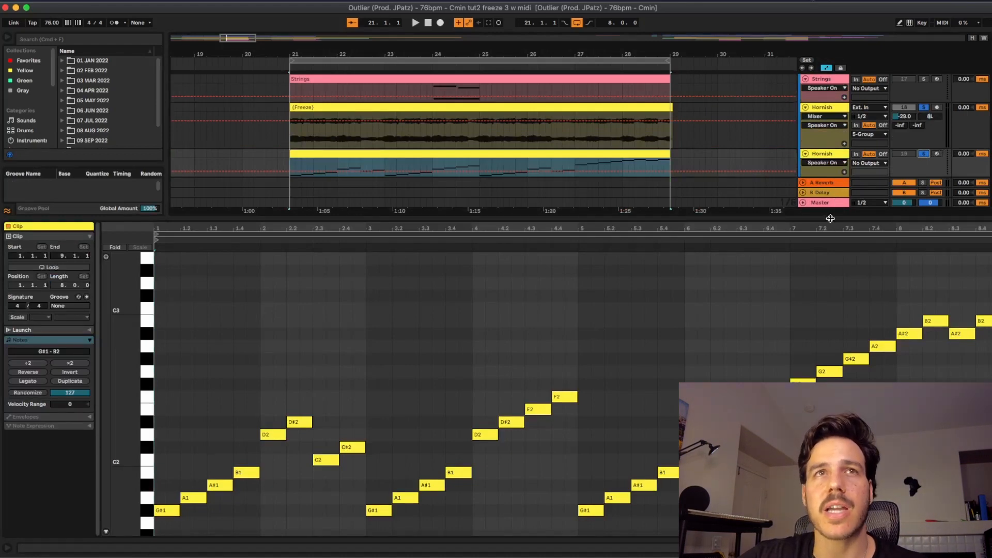
key("space")
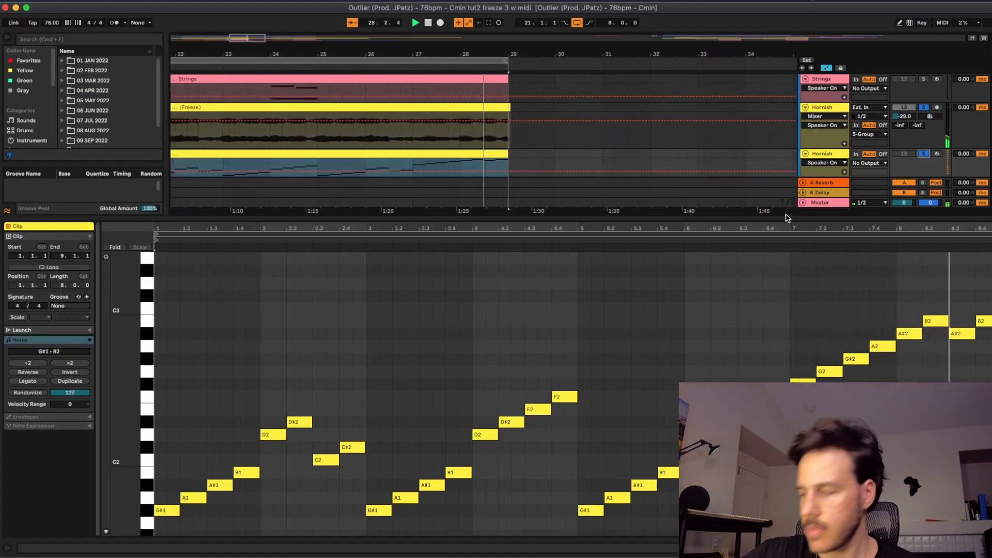
key("space")
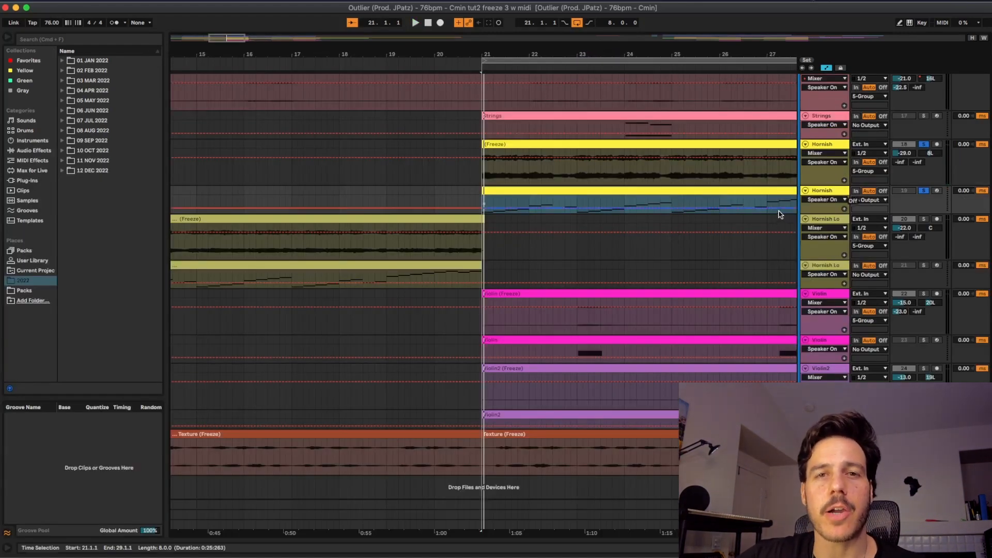
Step: Solo both Violin tracks, select the Violin MIDI clip, and play the phrase from bar 23
left_click_drag(733, 53, 728, 36)
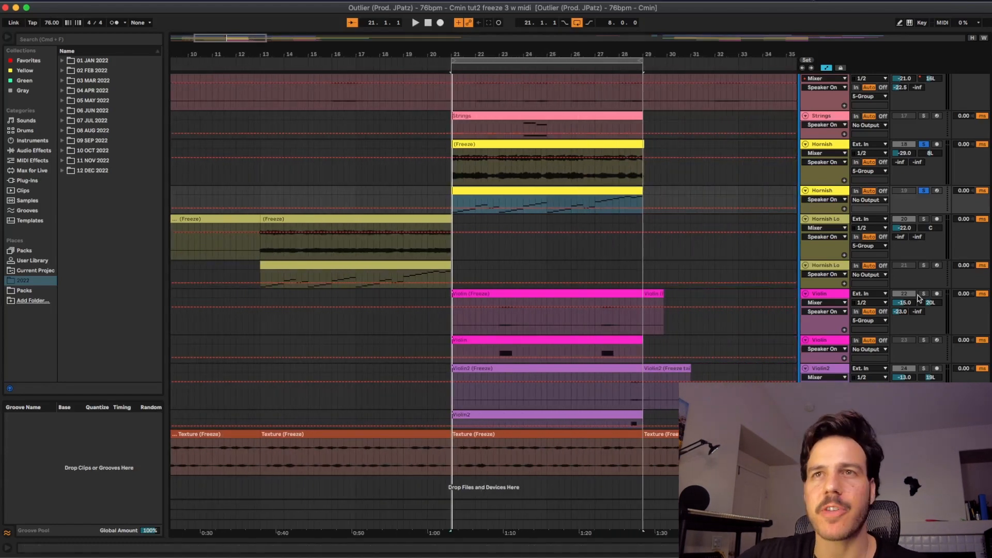
left_click(923, 293)
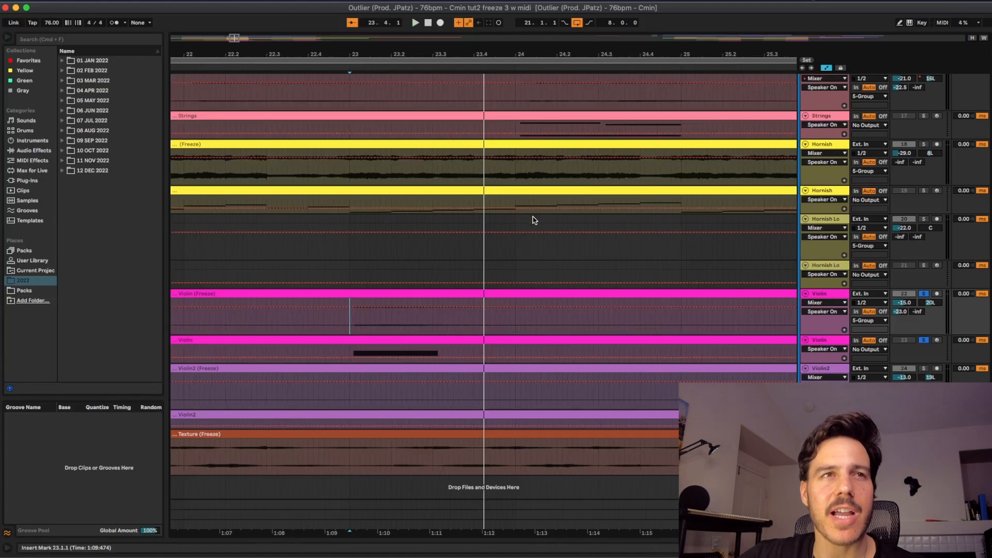
double_click(551, 341)
key("super+alt+l")
scroll(456, 357, "up", 1)
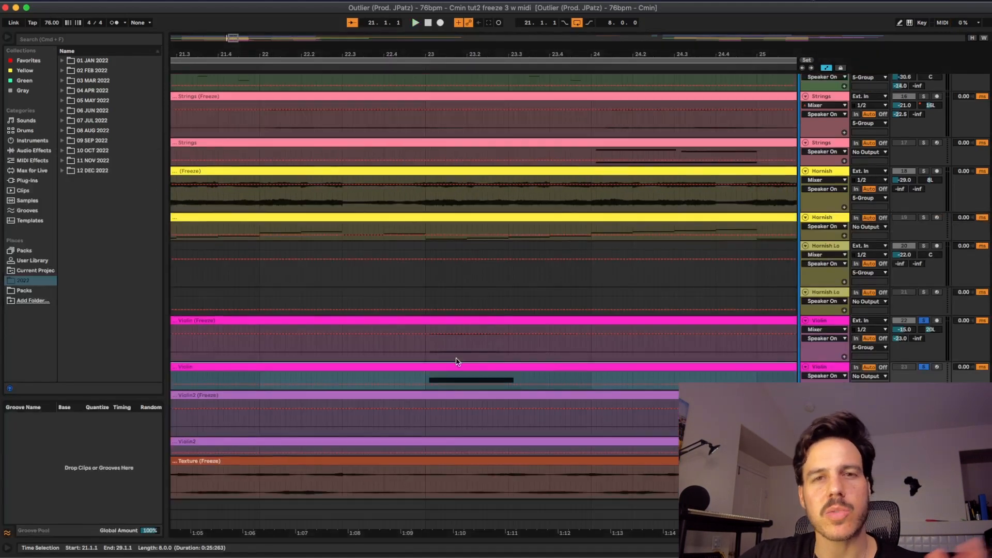
left_click(426, 378)
key("space")
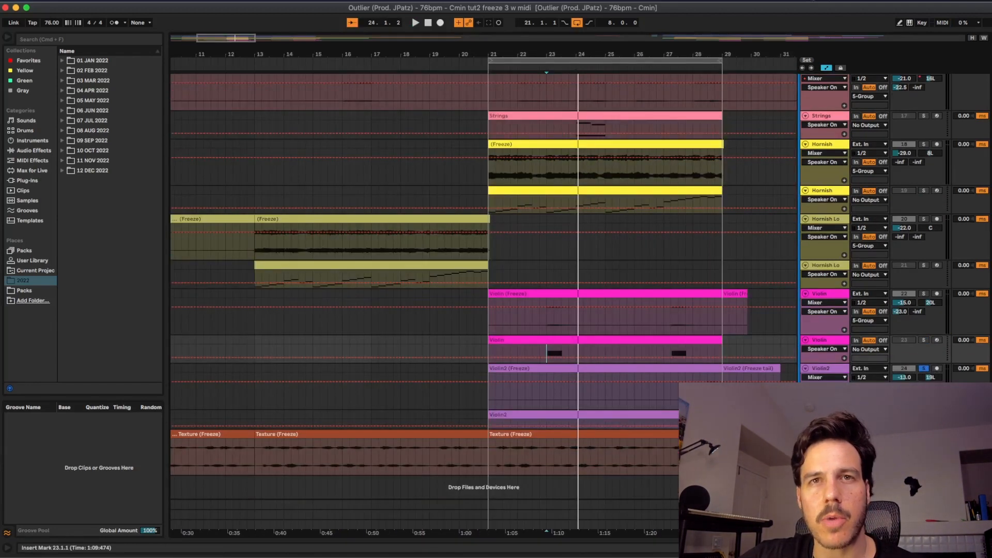
Step: Solo the frozen Violin2 track, select the Violin2 MIDI clip, and select the frozen Texture clip at bar 21
left_click(546, 386)
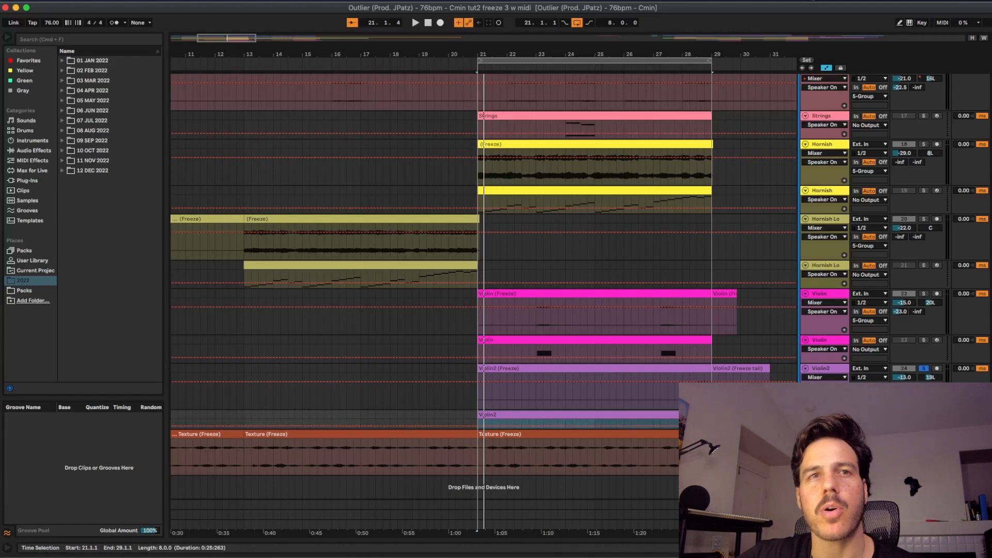
left_click_drag(671, 60, 671, 32)
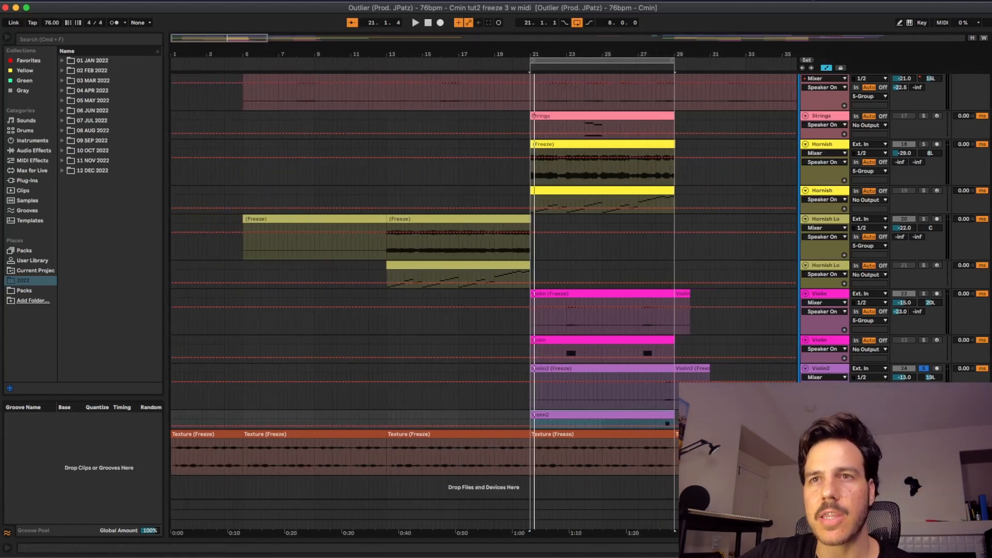
left_click(540, 436)
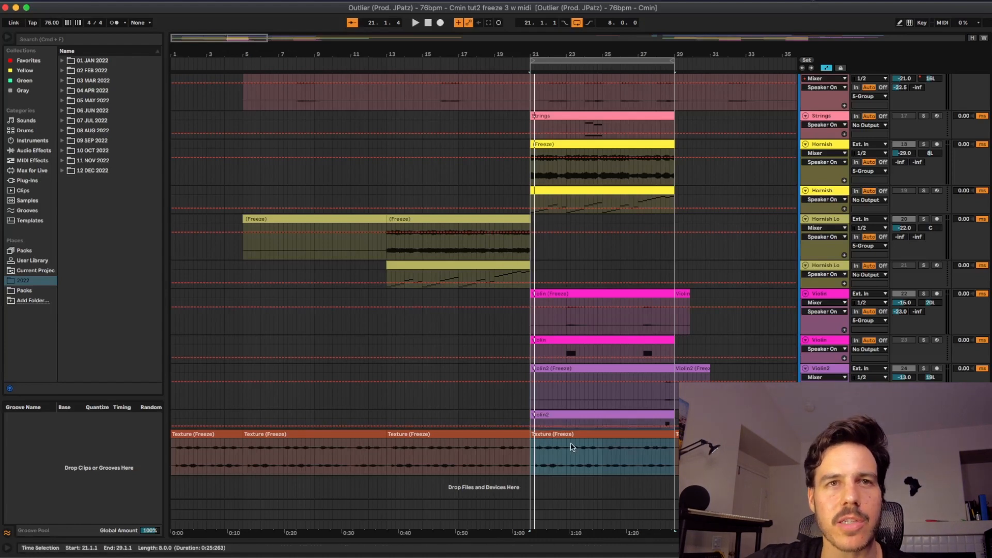
Step: Play the Texture layer from bar 21, and solo every track from Piano through Texture to hear them together from bar 21
scroll(573, 392, "right", 3)
key("space")
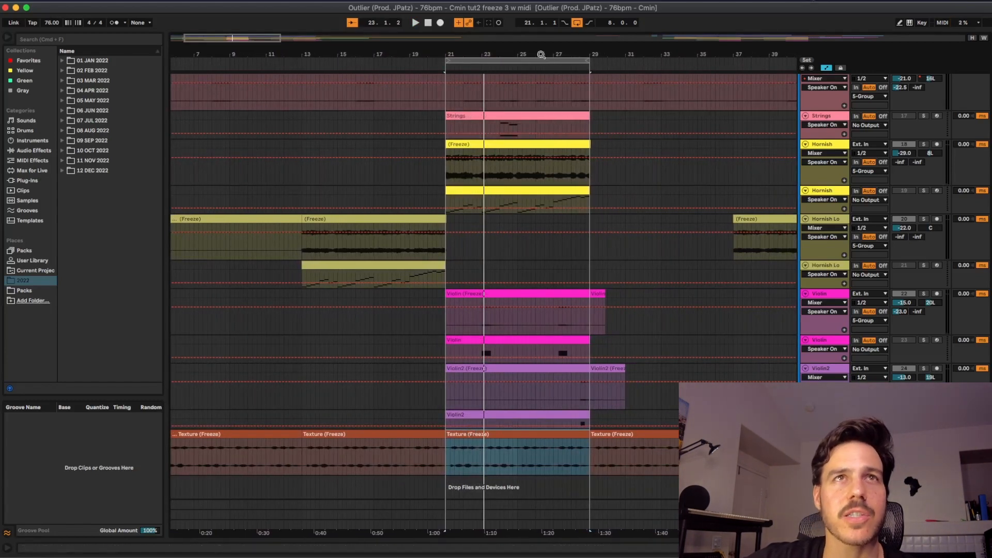
scroll(823, 367, "up", 10)
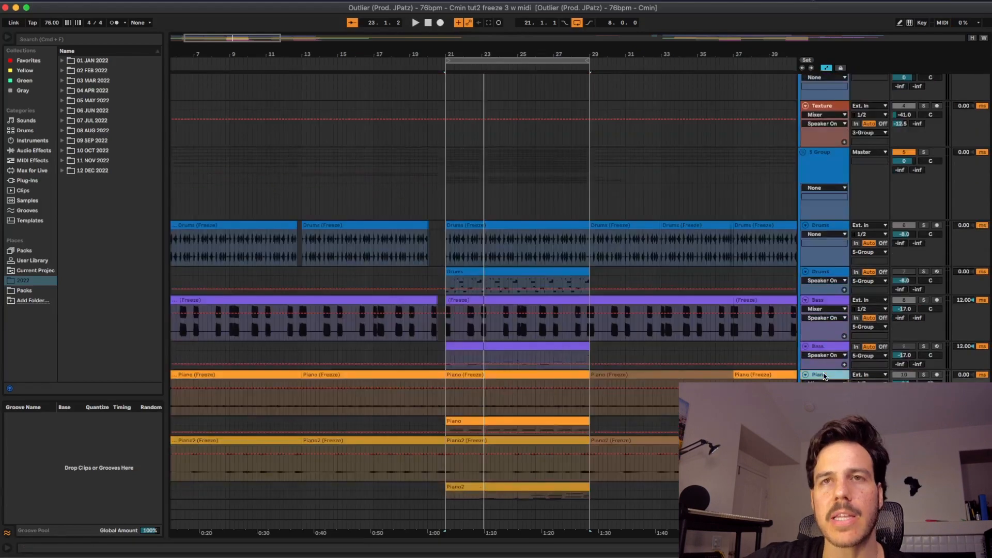
scroll(824, 376, "down", 10)
left_click(824, 434, "shift")
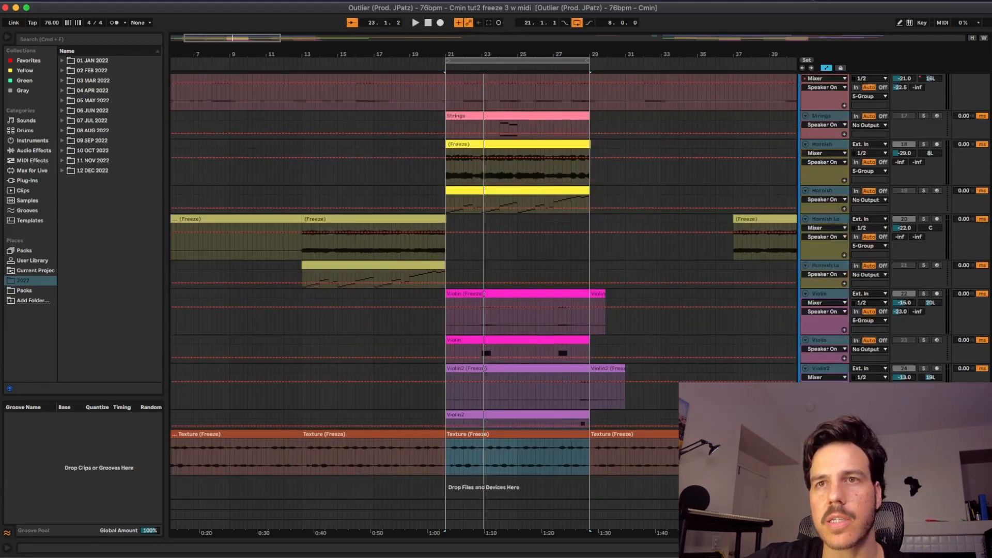
key("s")
key("space")
scroll(617, 250, "up", 8)
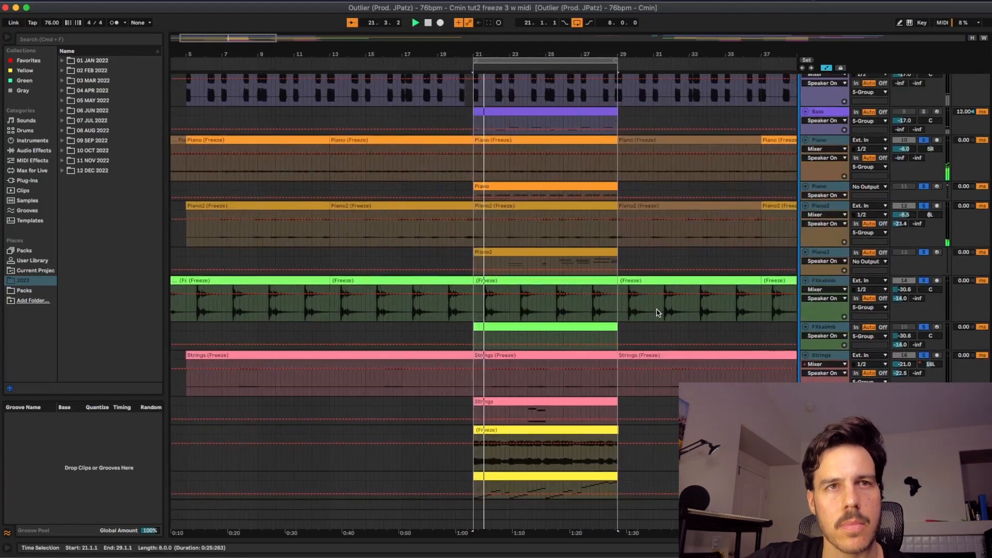
scroll(645, 302, "up", 5)
scroll(646, 306, "down", 5)
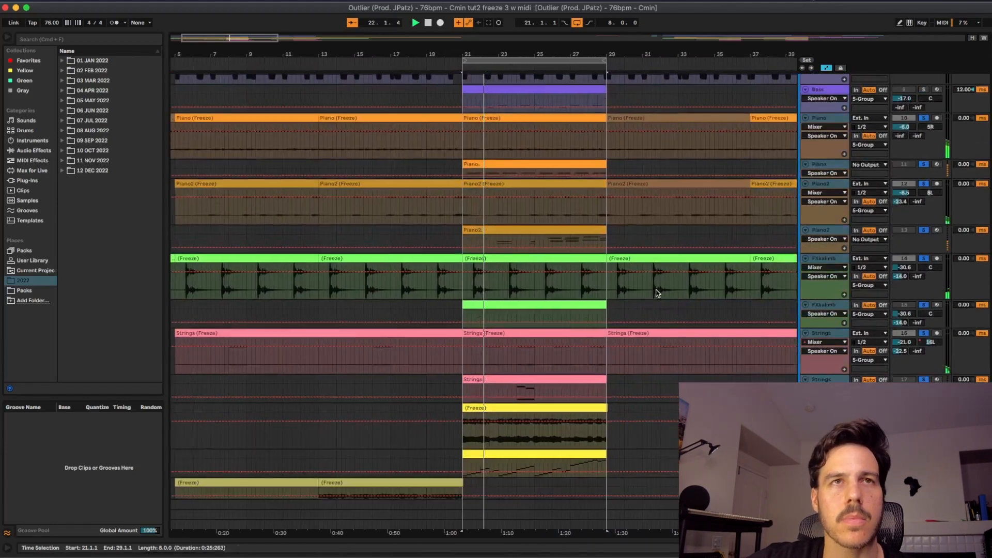
scroll(651, 310, "up", 5)
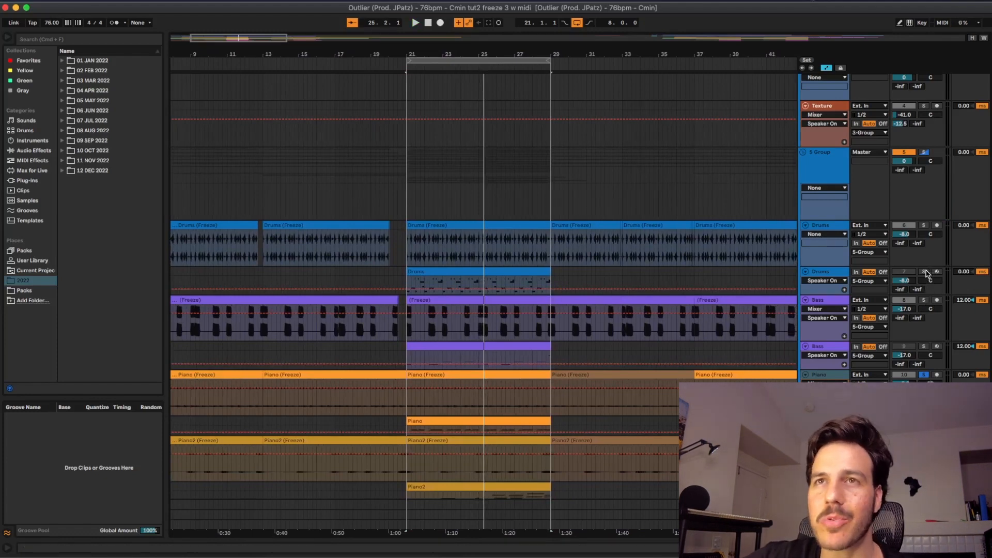
Step: Solo both Drums tracks, open the Drums MIDI clip starting at bar 21, and play its pattern from there
left_click(491, 274)
double_click(491, 274)
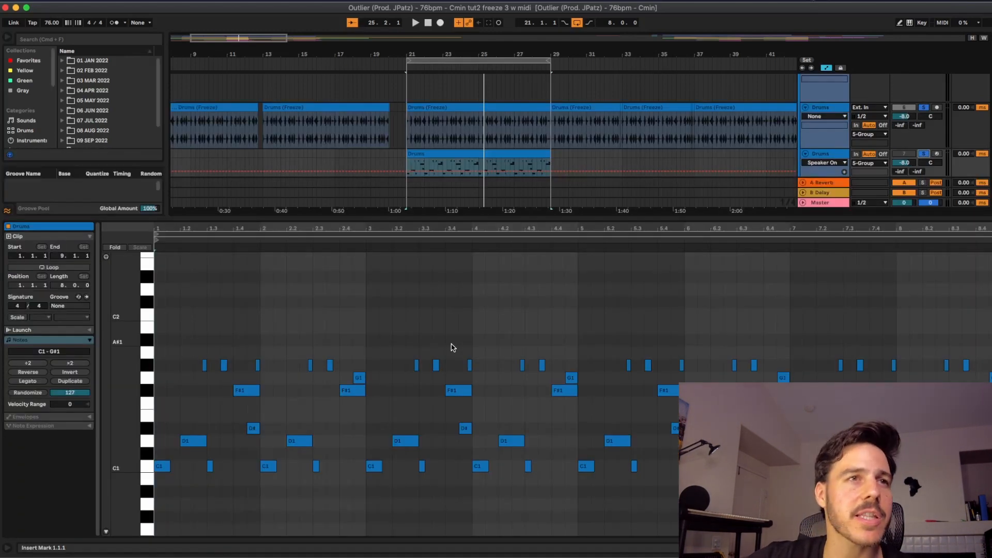
key("space")
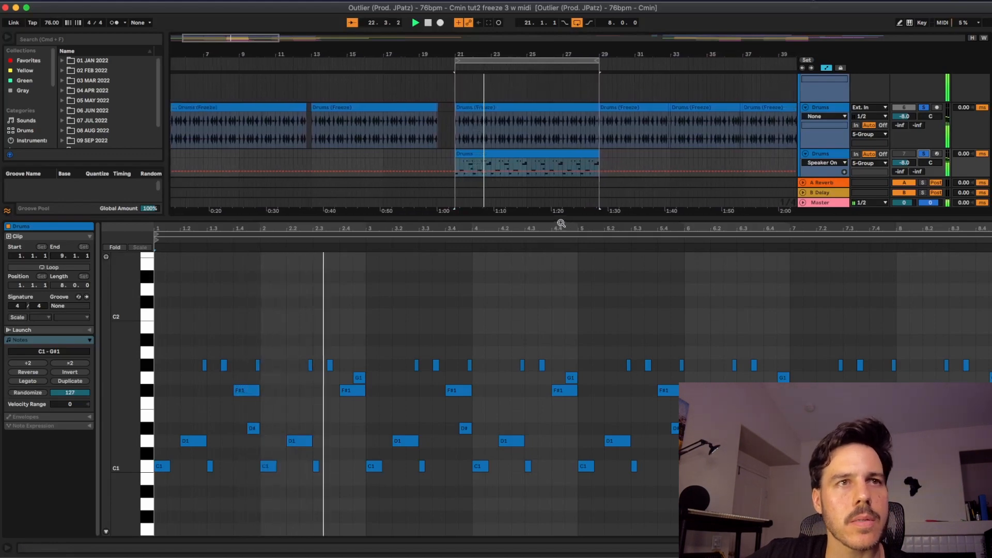
key("space")
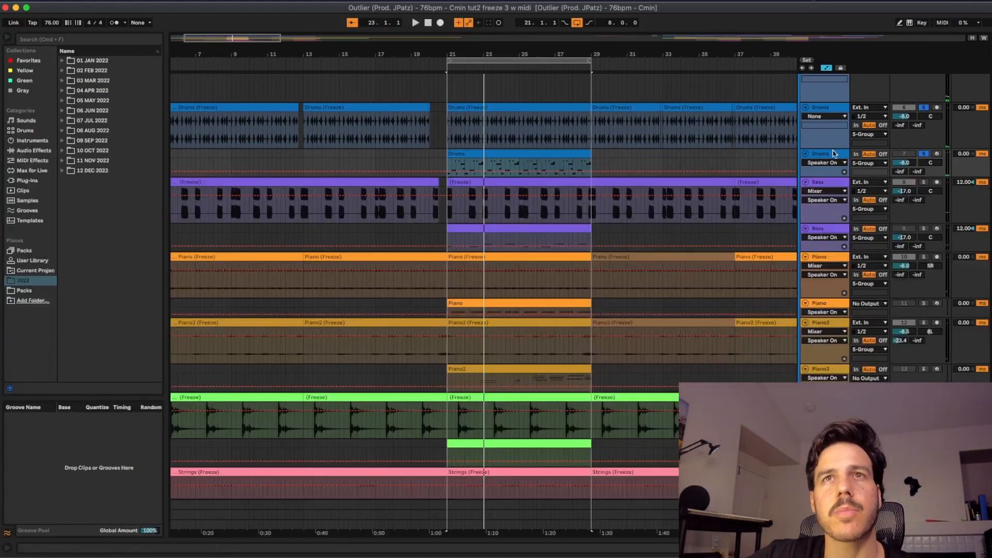
Step: Insert a new MIDI track directly below the Drums MIDI track and show its devices
left_click(822, 154)
key("super+shift+t")
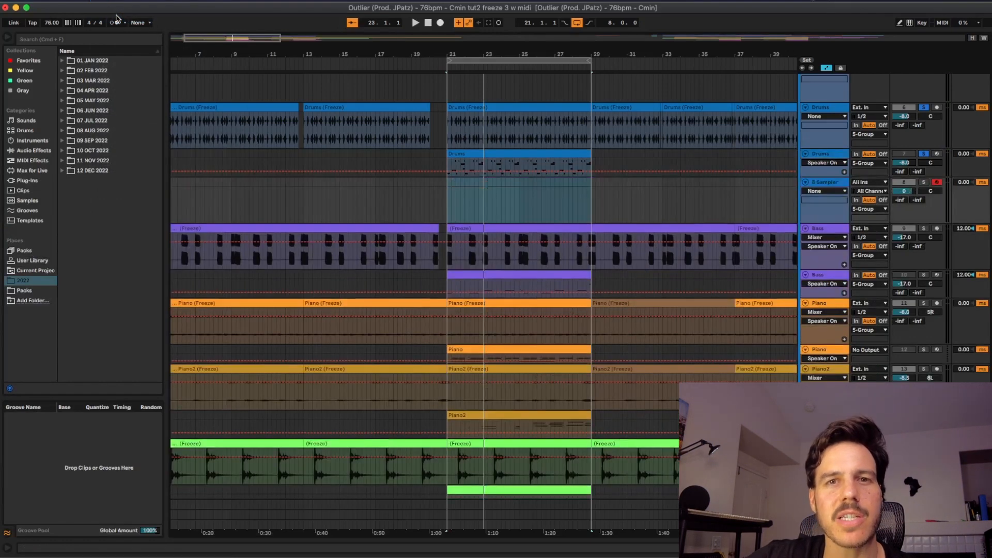
double_click(822, 182)
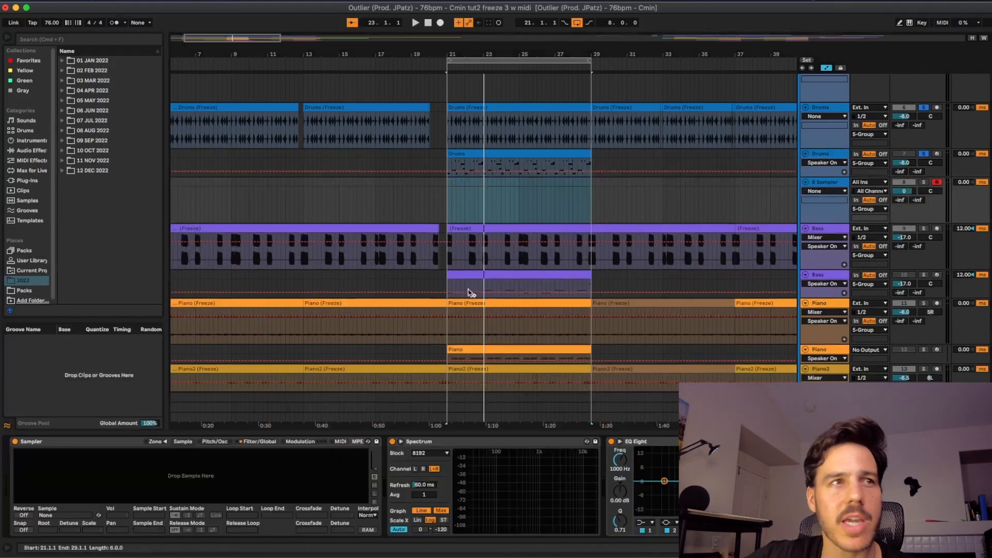
Step: Search the library for "loop" and load the sample 1 Sik - Per Loops 2 (Wiw) into Simpler on the new track
left_click(25, 220)
left_click(60, 39)
type("loop")
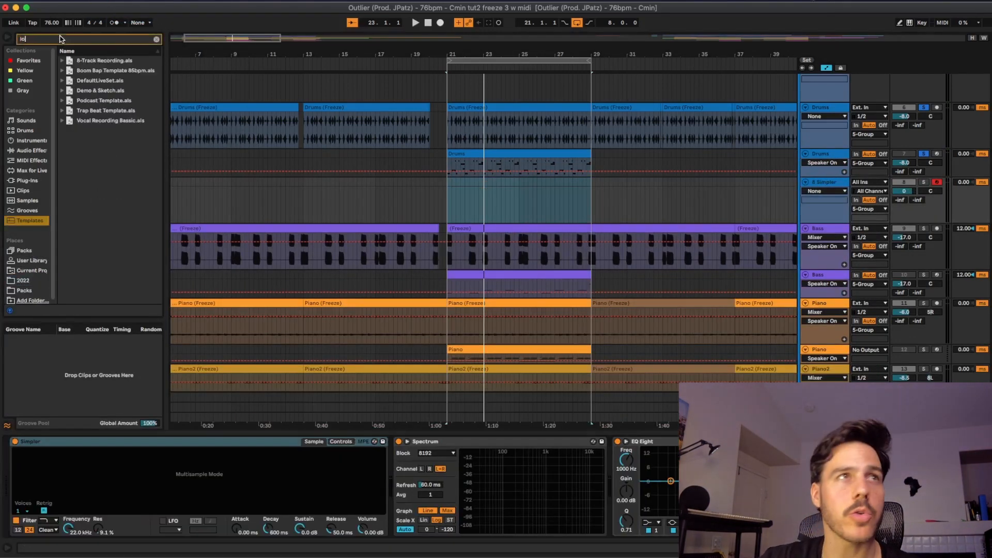
left_click(98, 222)
left_click_drag(100, 226, 151, 473)
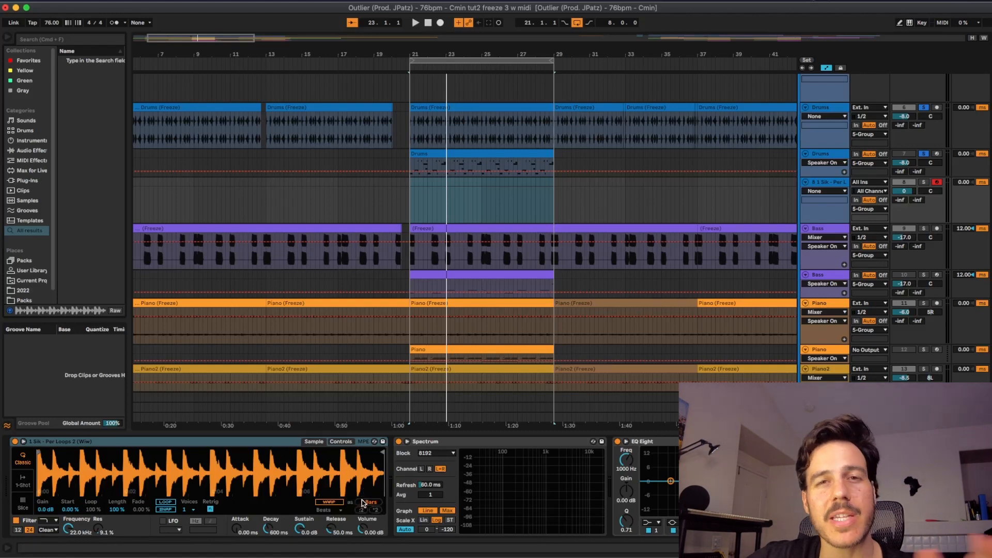
Step: Turn on warping for the loop in Simpler, with Complex Pro as the warp mode and Formants set to 0
left_click(329, 502)
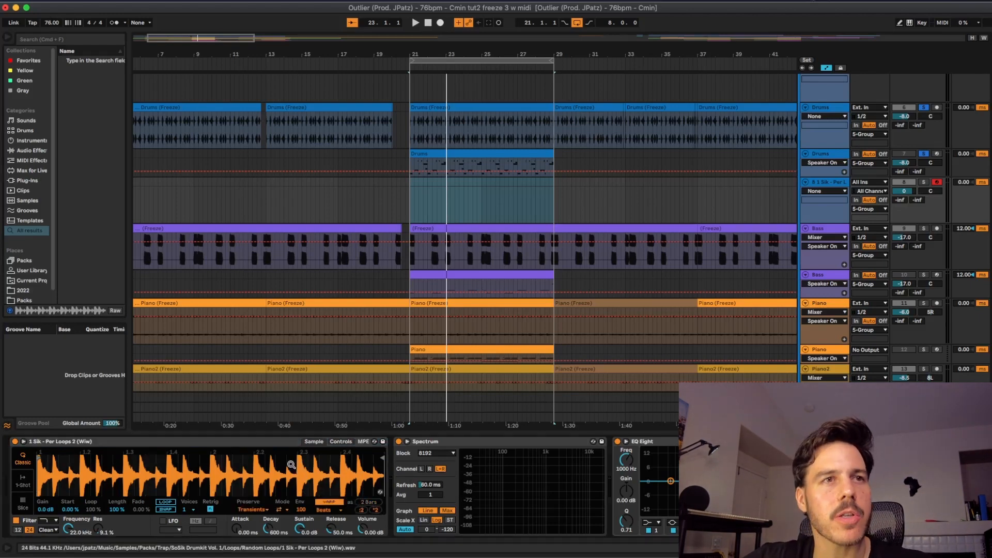
left_click(326, 509)
left_click(333, 502)
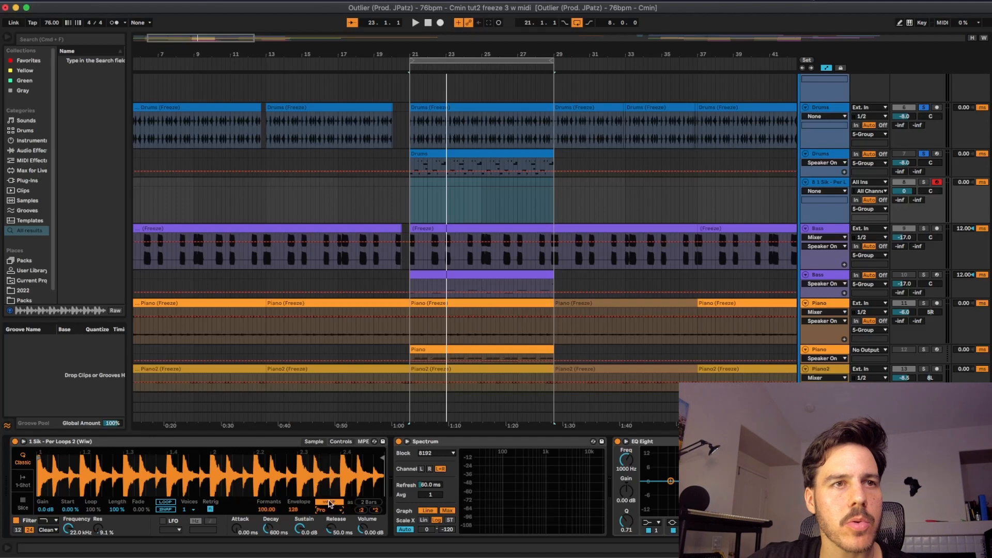
left_click(325, 511)
left_click(324, 511)
left_click(324, 511)
left_click(265, 511)
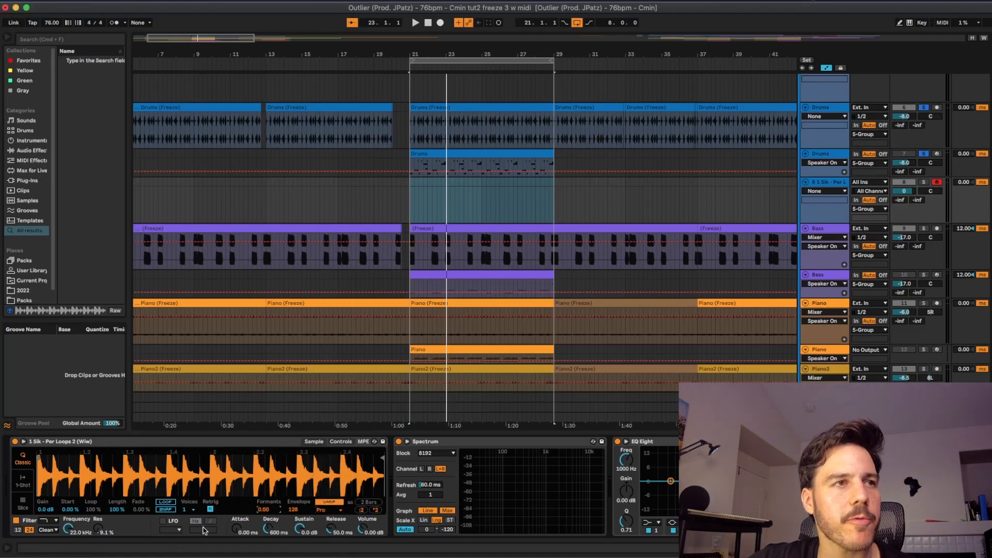
Step: Switch Simpler to Slice mode and slice the loop by Beat with a 1/8 division
left_click(21, 503)
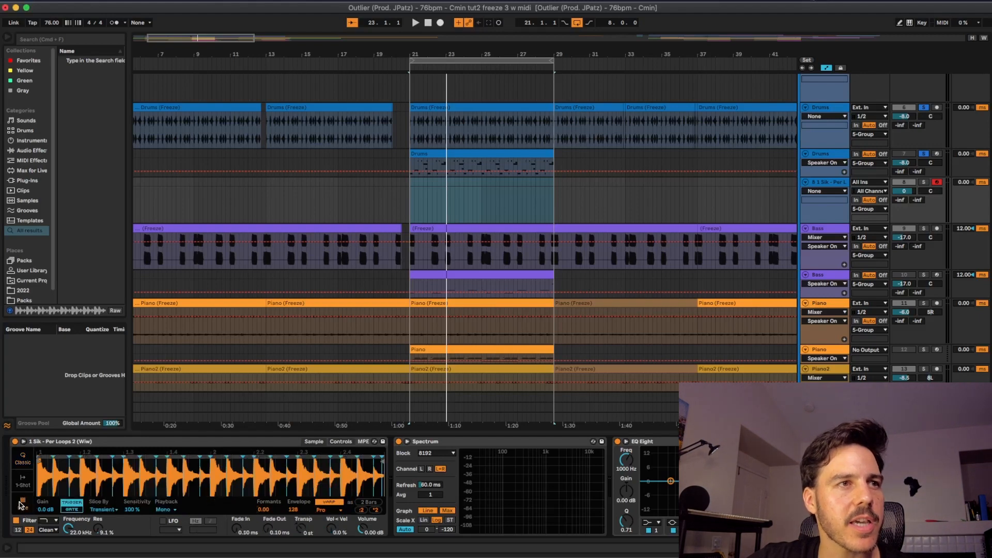
left_click(95, 510)
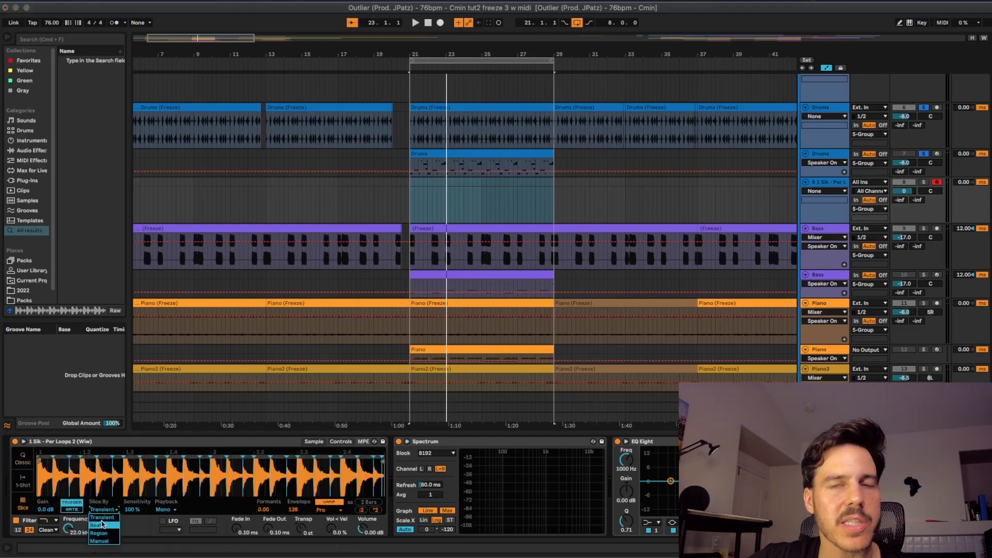
left_click(99, 525)
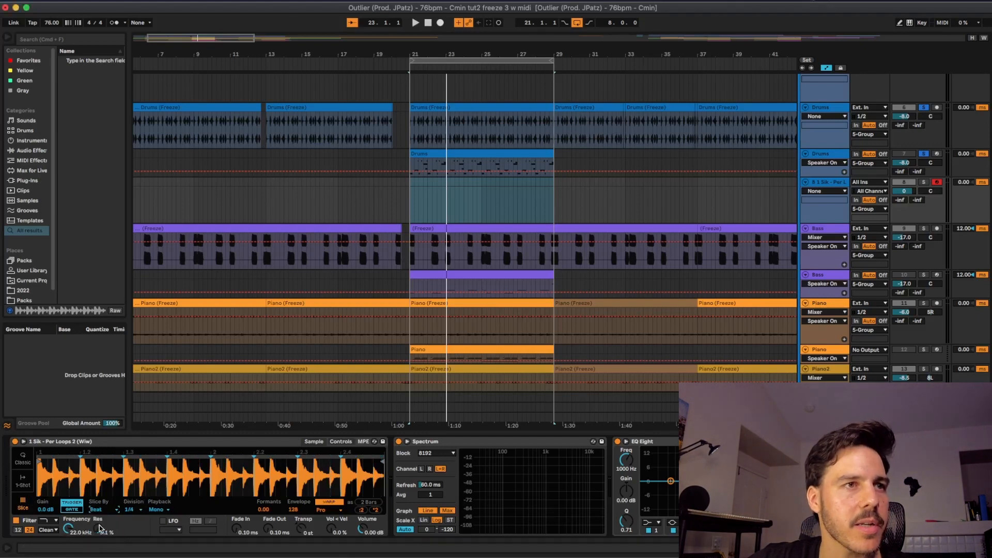
left_click(127, 510)
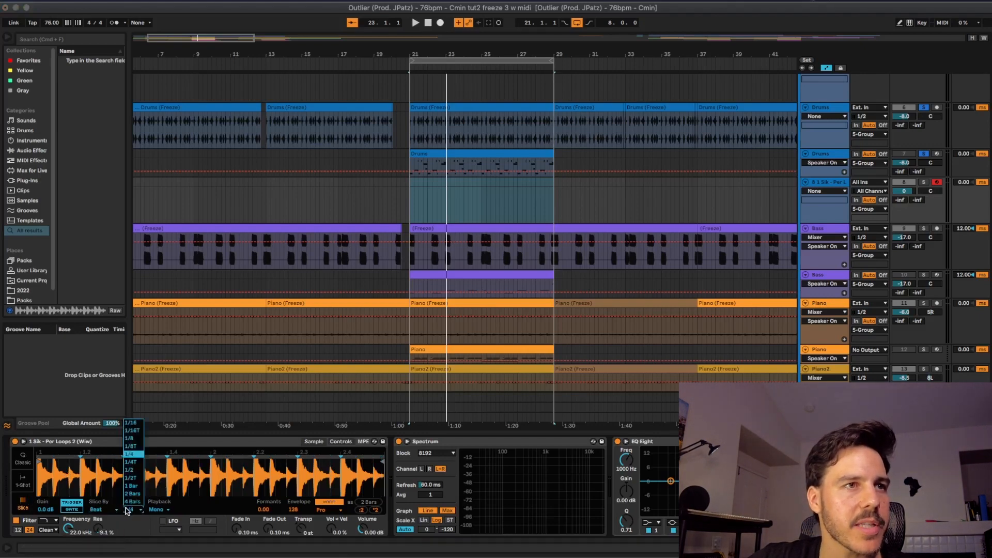
left_click(130, 438)
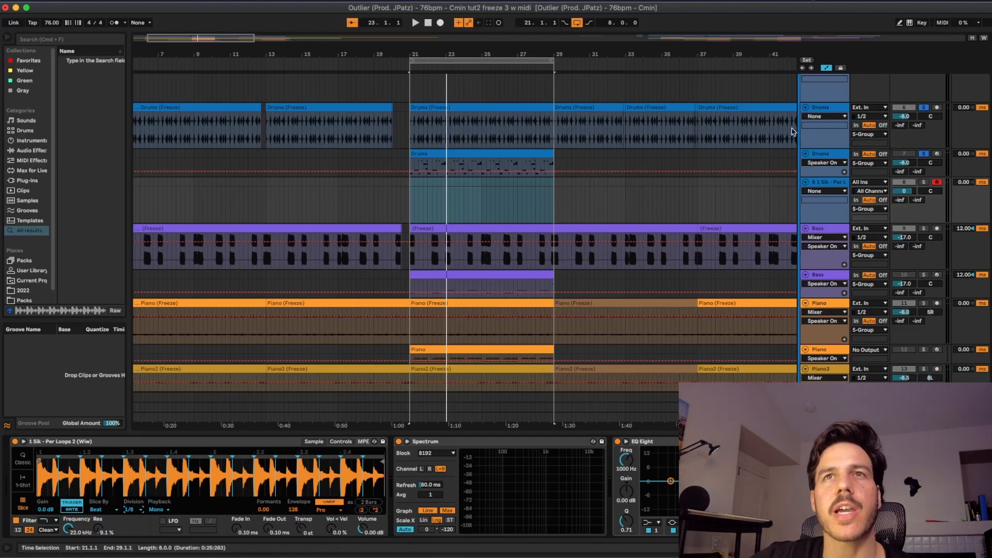
Step: Select the Drums MIDI clip at bar 21 and review Simpler's Fade In and Fade Out settings
double_click(483, 155)
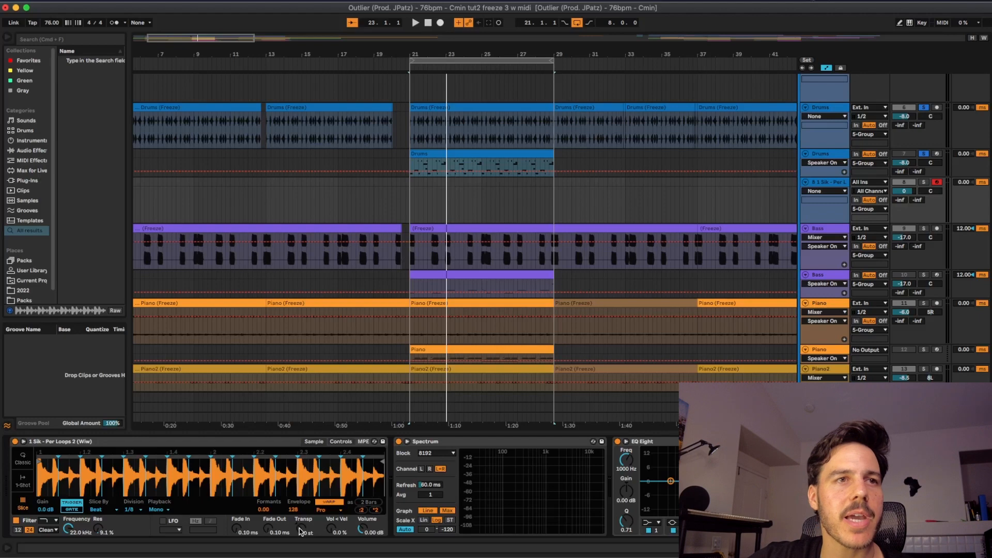
left_click_drag(240, 521, 288, 519)
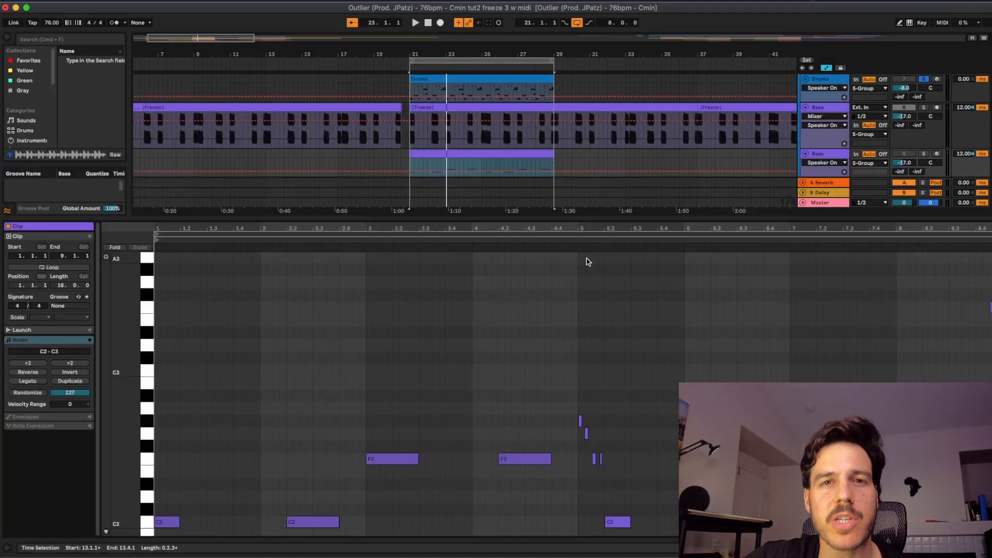
Step: Inspect the notes of the Bass MIDI clip, solo both Bass tracks, and play the bass line from bar 21
scroll(614, 299, "down", 1)
scroll(616, 300, "down", 3)
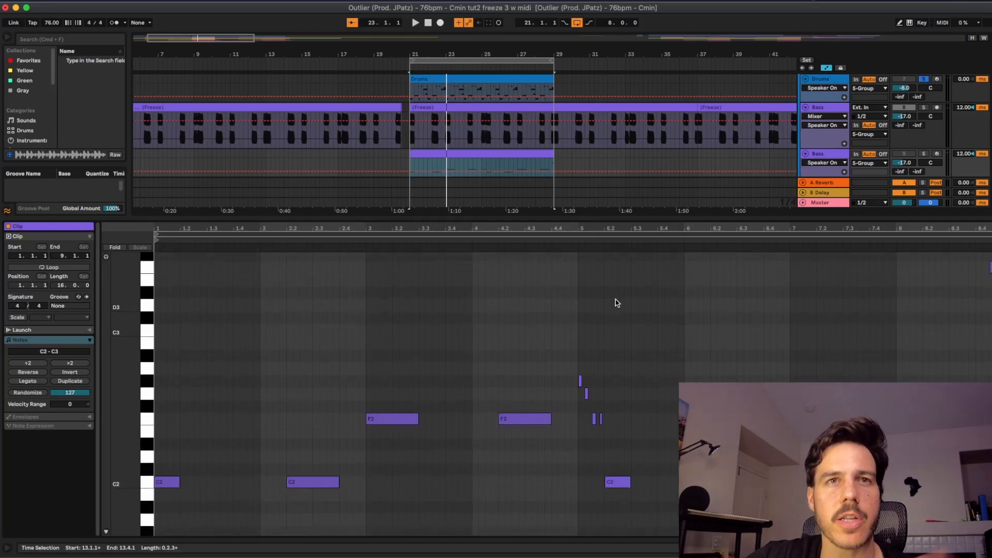
left_click(923, 154)
scroll(905, 157, "down", 3)
scroll(907, 150, "up", 3)
left_click(923, 108, "super")
key("space")
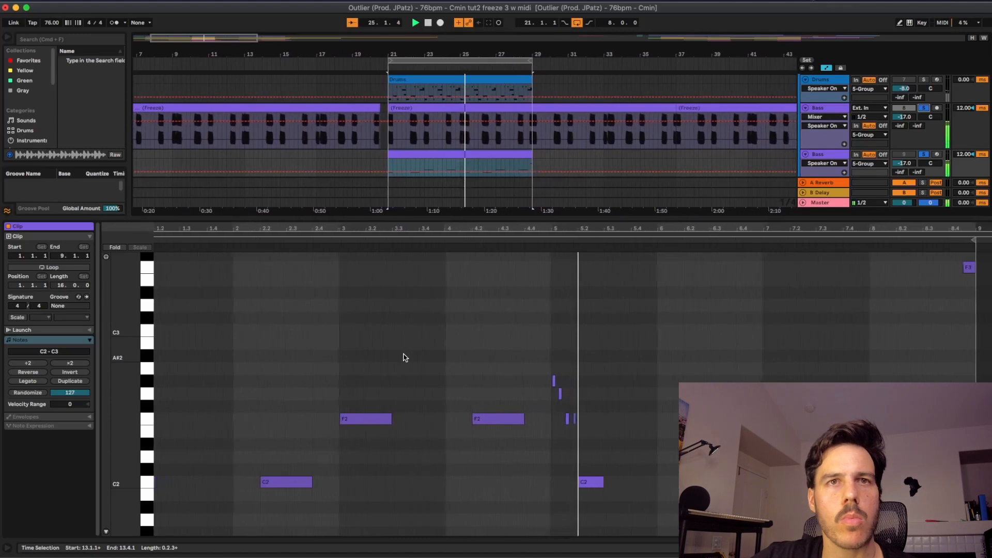
key("alt+super+l")
key("space")
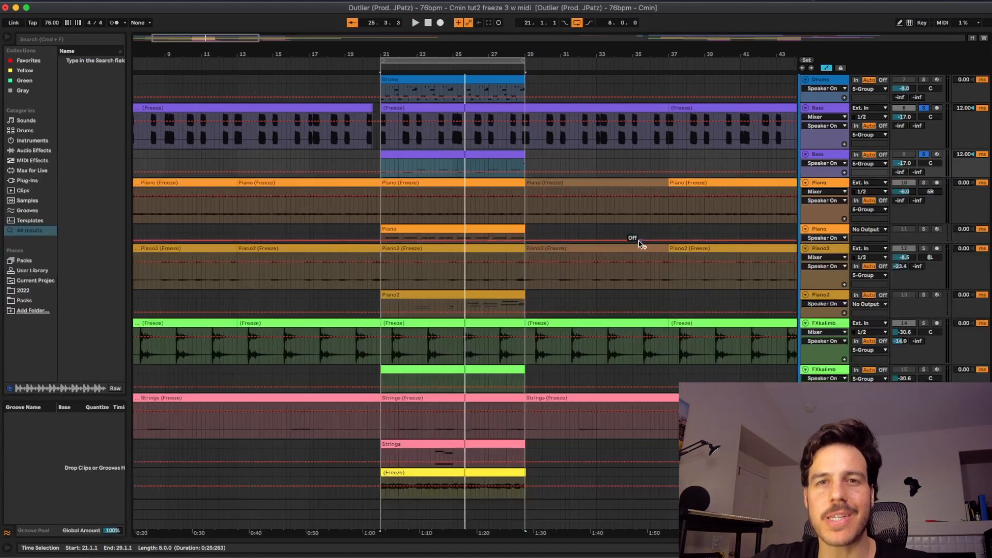
Step: Unsolo the Bass tracks and extend the start of the arrangement loop back to bar 1
double_click(503, 48)
left_click(925, 154)
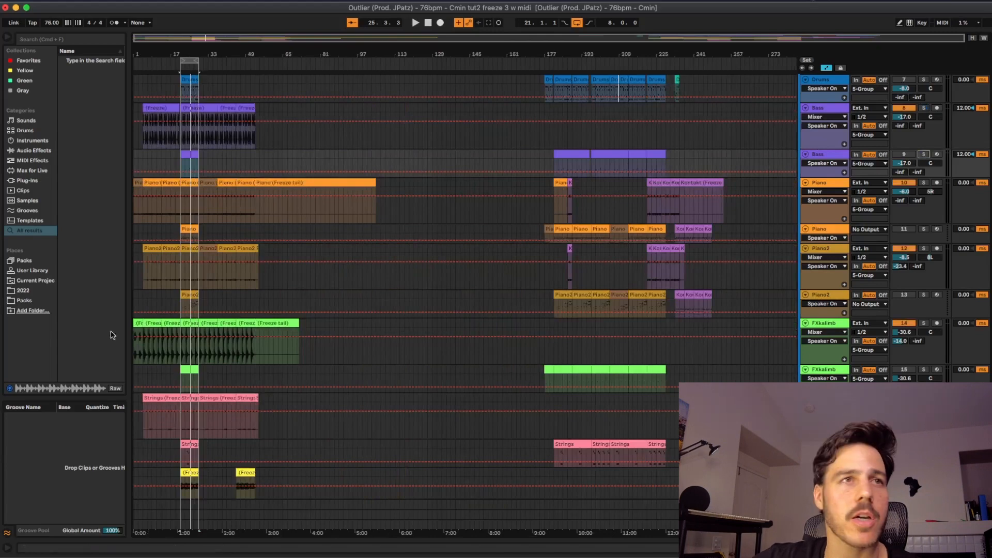
scroll(175, 213, "up", 10)
left_click_drag(183, 61, 134, 60)
scroll(251, 324, "down", 5)
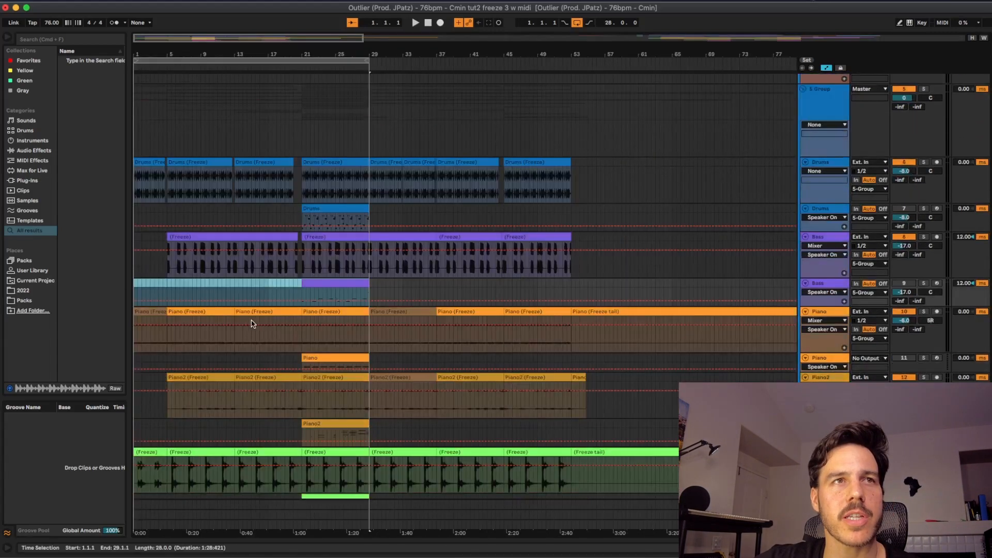
scroll(399, 308, "down", 2)
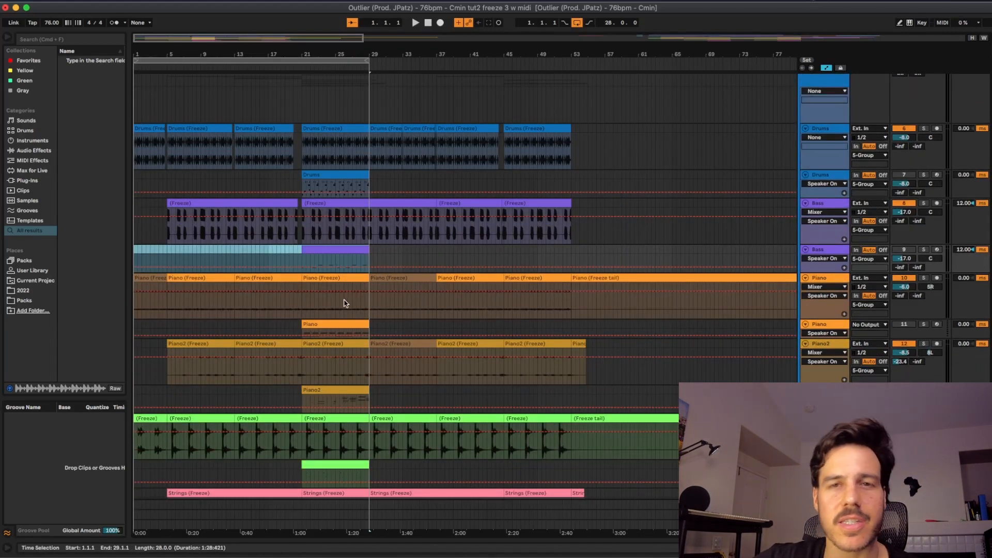
Step: Highlight song sections along the Bass MIDI lane, covering bars 5 to 21, 53 to 55, and 29 to 37
left_click(167, 252)
left_click_drag(167, 251, 304, 251)
left_click(316, 250)
left_click_drag(372, 251, 587, 248)
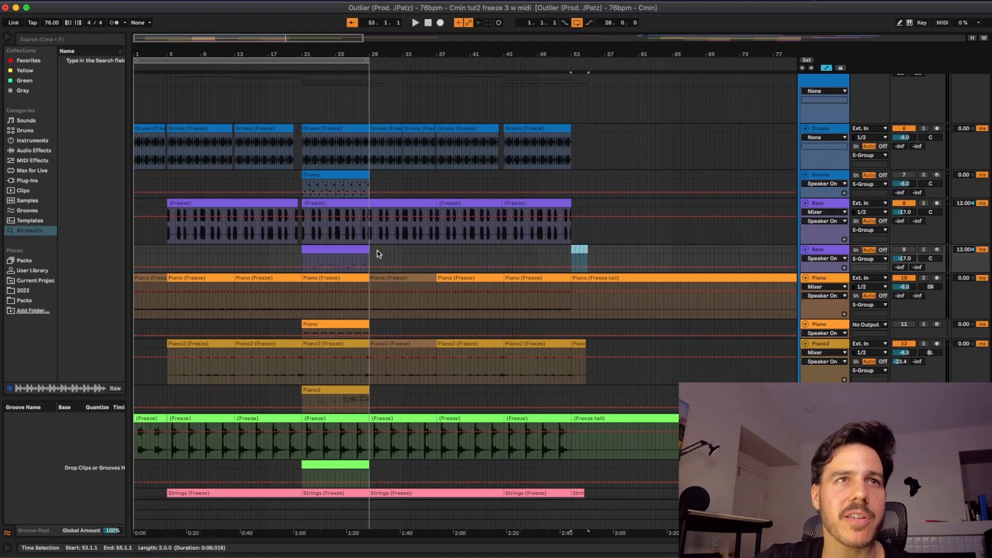
mouse_move(373, 250)
left_mouse_down()
mouse_move(432, 250)
mouse_move(369, 260)
left_mouse_up()
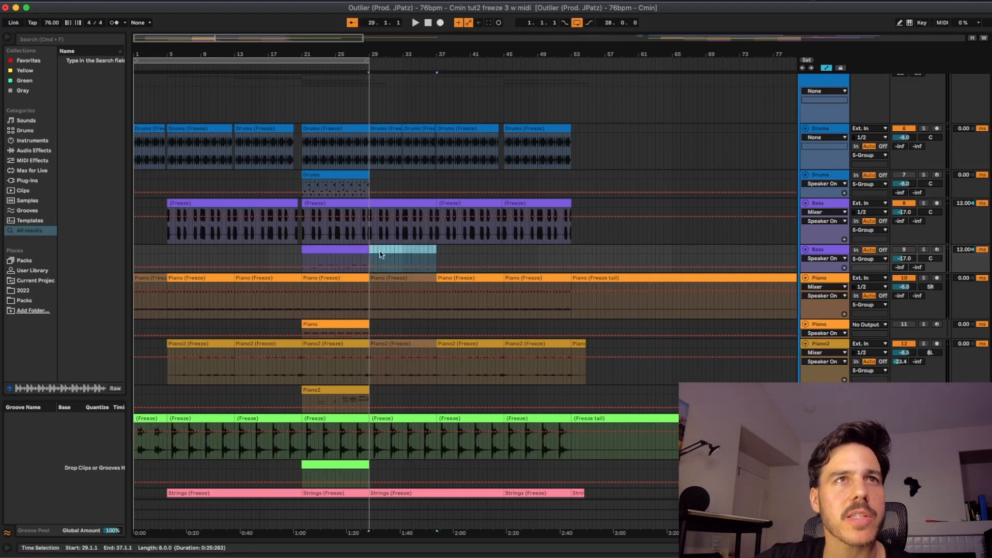
Step: Review the section starting at bar 29 by selecting its frozen Drums, Piano and Piano2 clips in turn
left_click(381, 128)
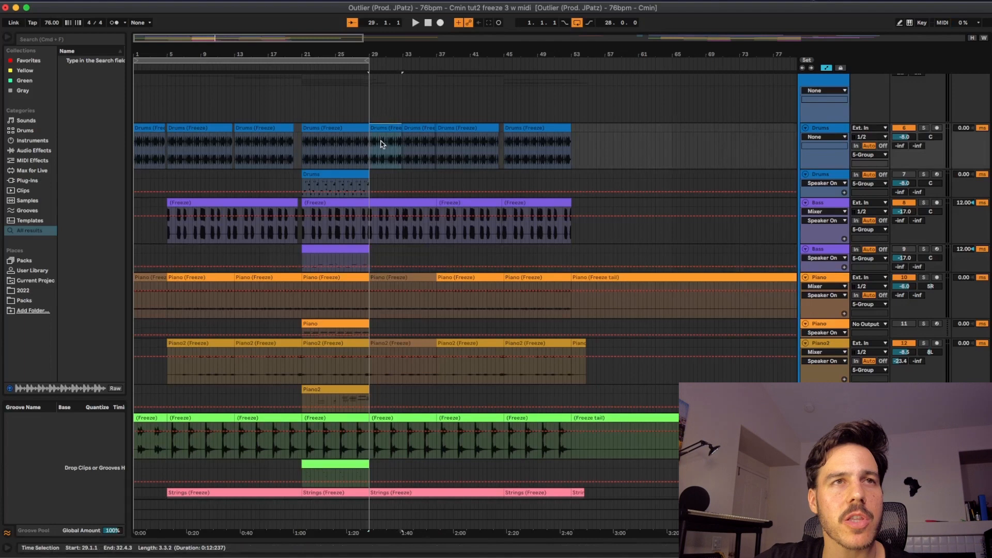
left_click_drag(372, 253, 432, 255)
left_click(420, 277)
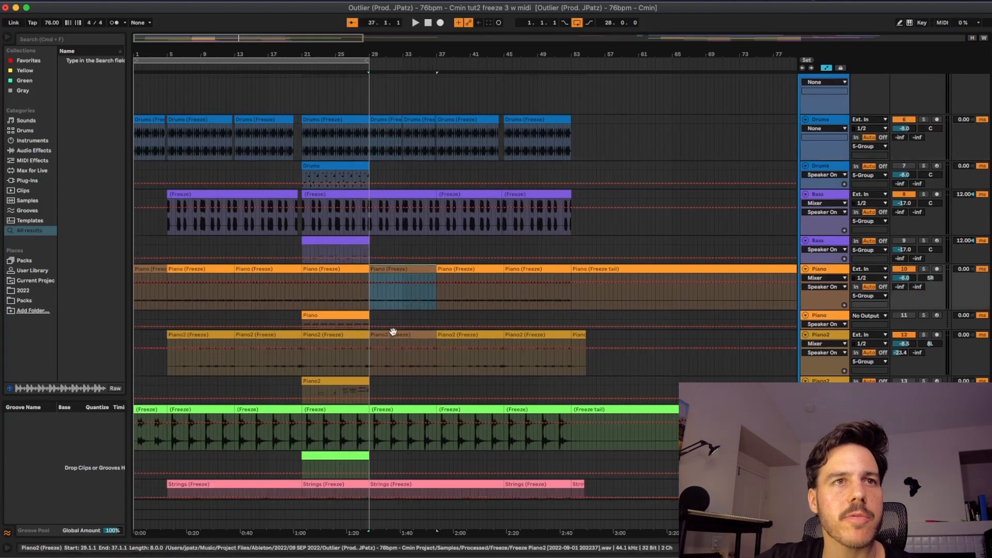
left_click(392, 340)
scroll(396, 332, "down", 5)
scroll(397, 331, "up", 9)
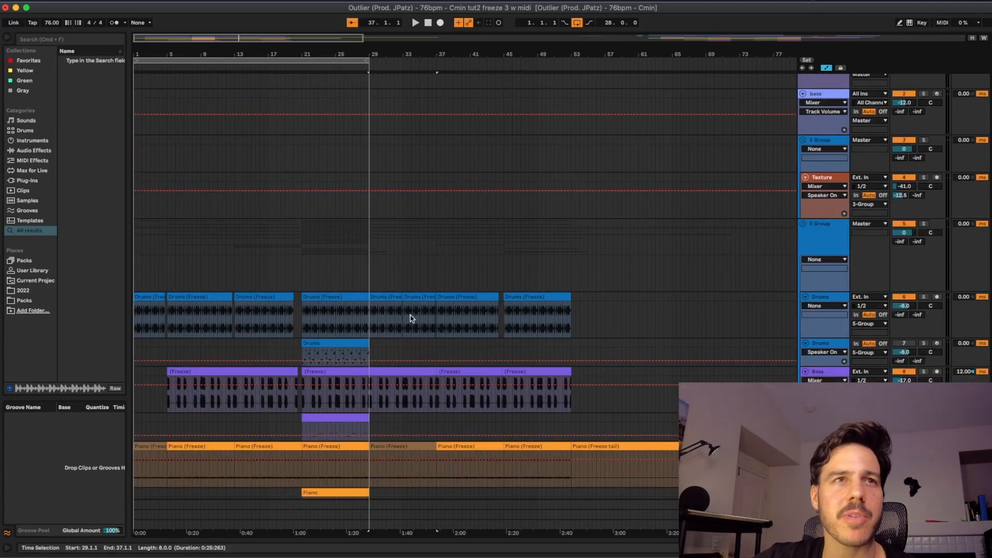
scroll(411, 317, "down", 3)
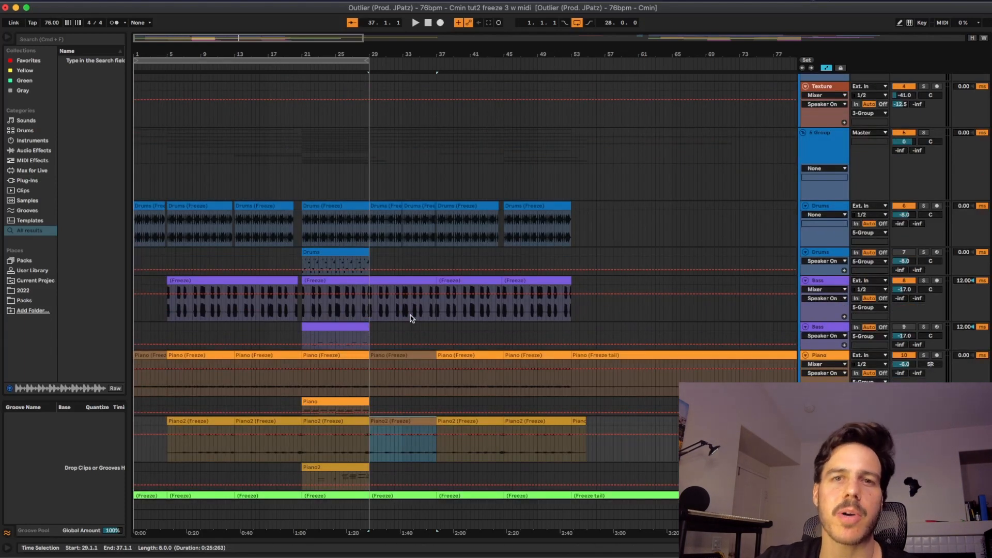